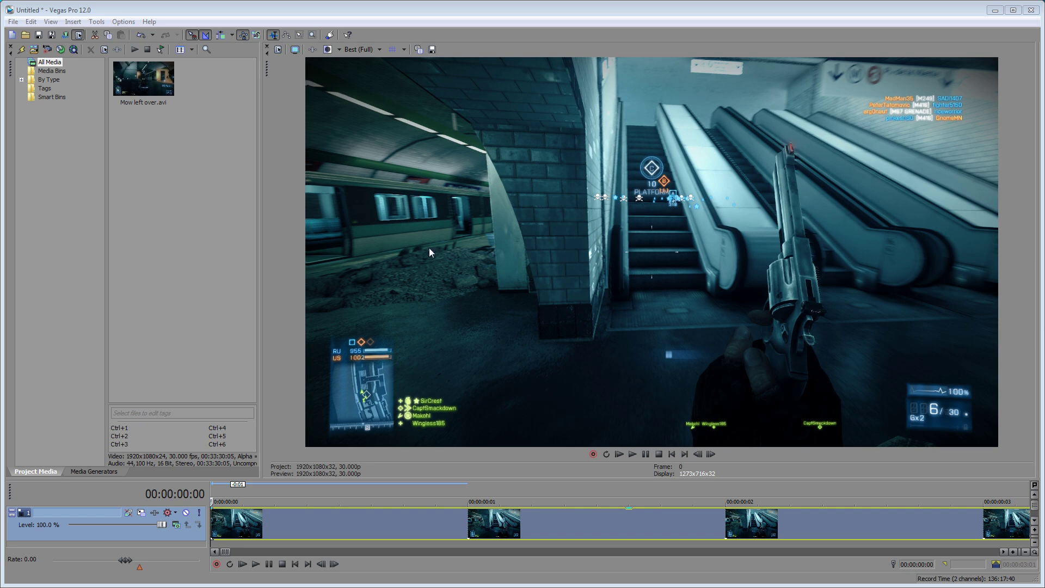
Step: Check the frame rate in the project's video properties
key("alt+Return")
left_click(502, 184)
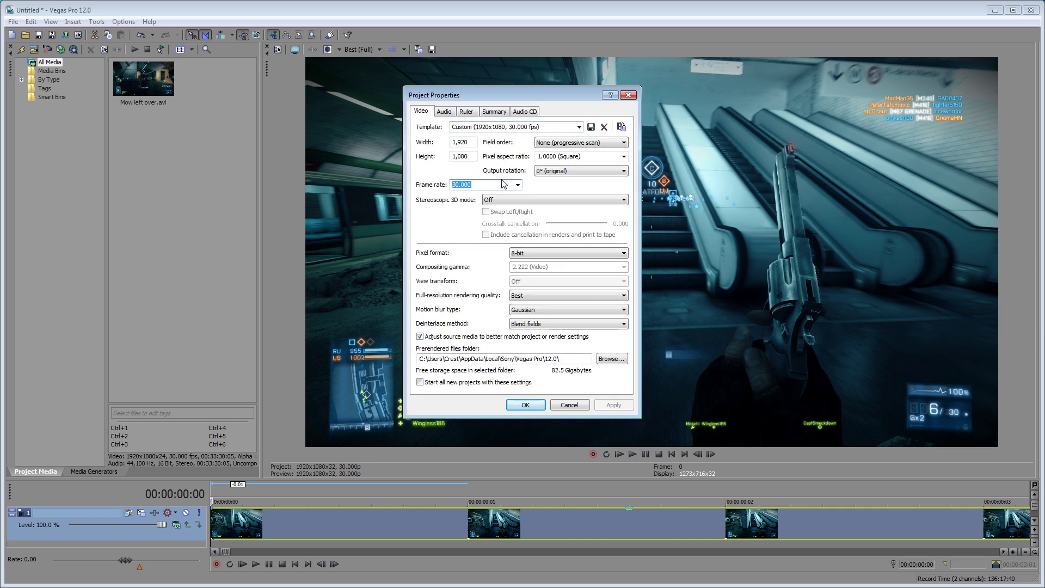
left_click(541, 405)
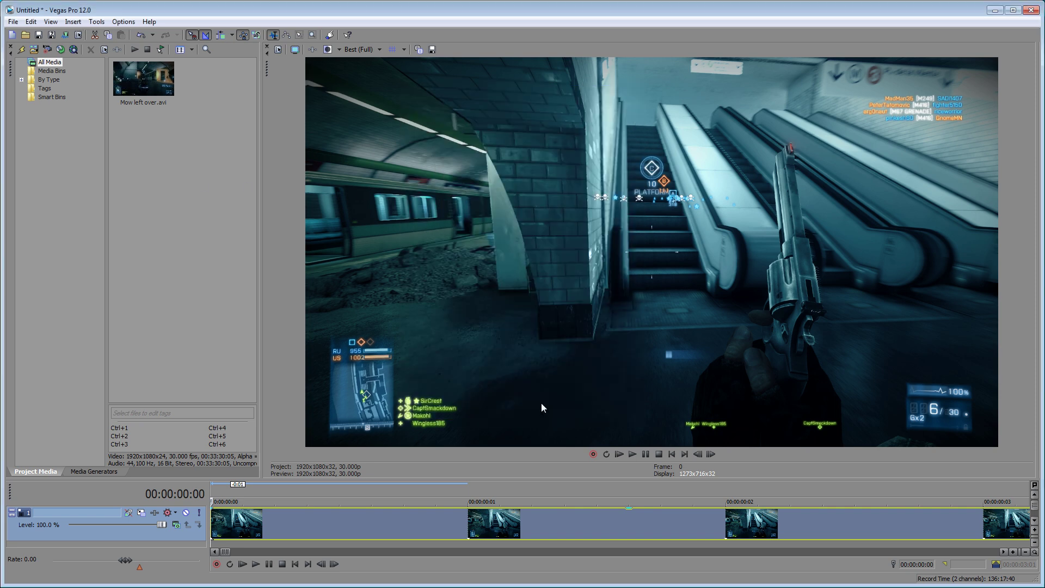
Step: Check the timeline clip's event and media properties for its frame rate
right_click(439, 516)
left_click(463, 508)
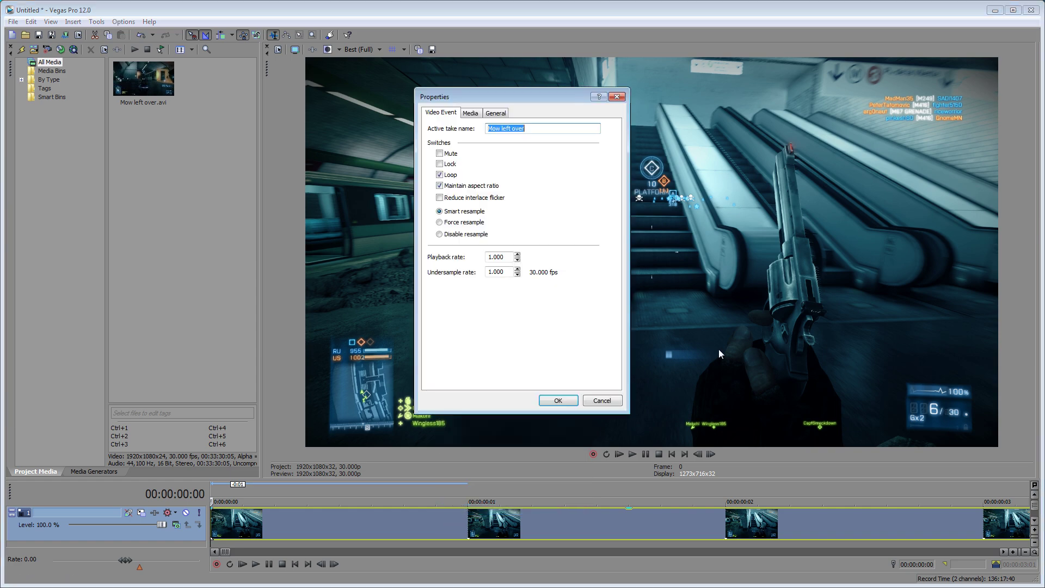
left_click(469, 114)
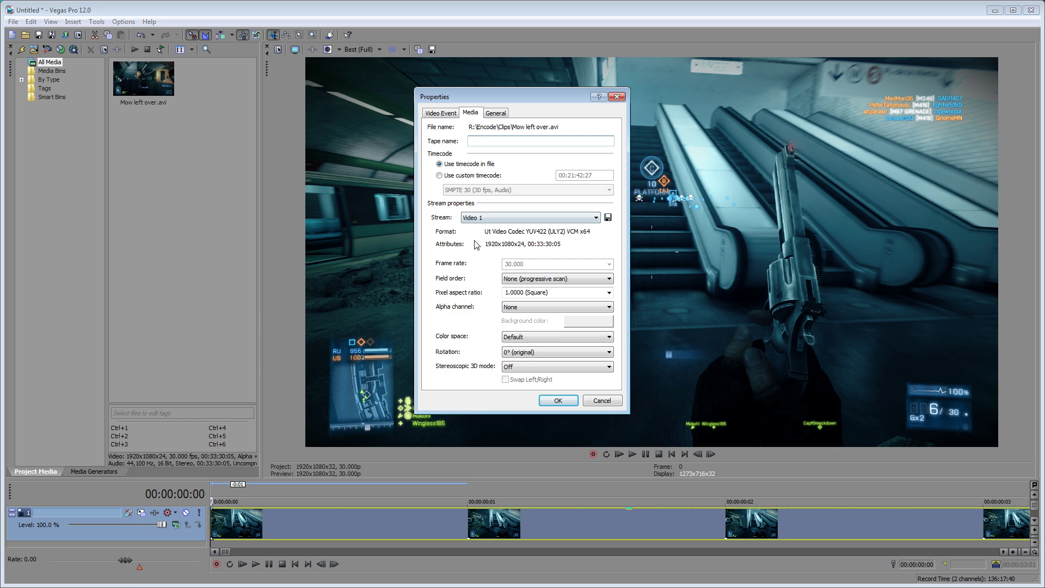
left_click(434, 113)
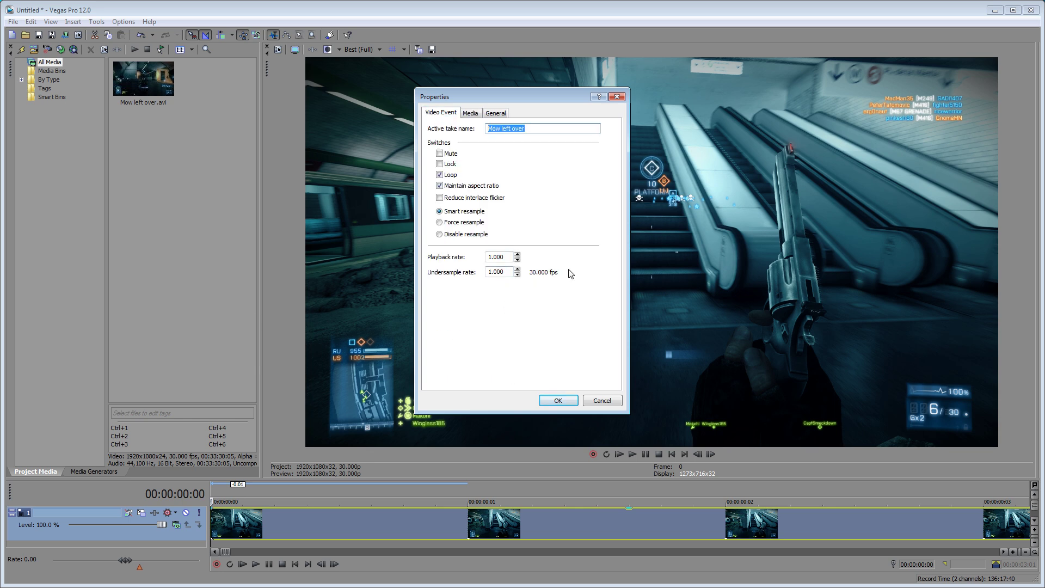
left_click(558, 401)
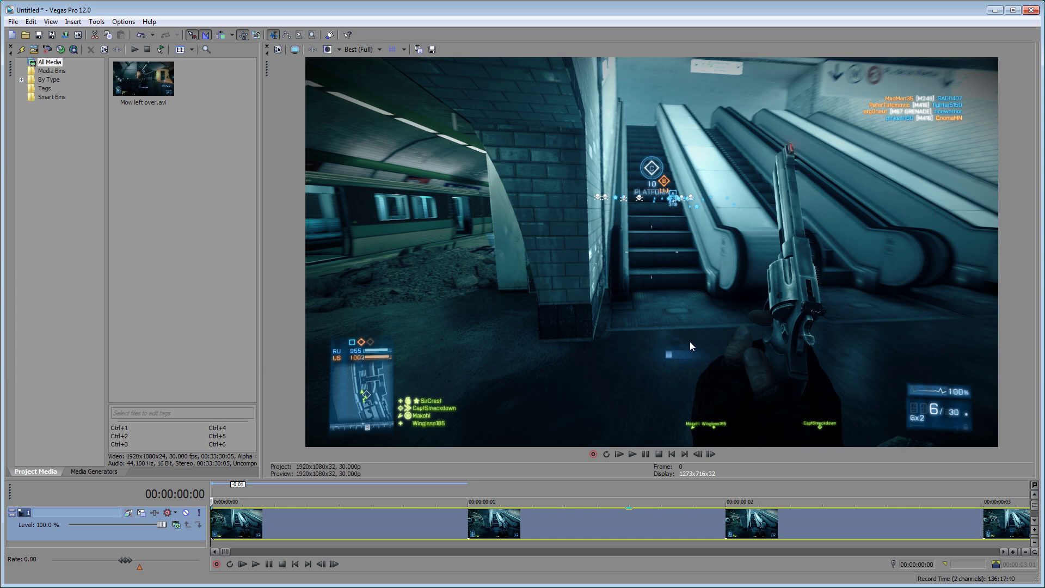
Step: Play the clip in the preview with the whole clip shown on the timeline, and stop playback at 00:00:35:27
left_click(634, 455)
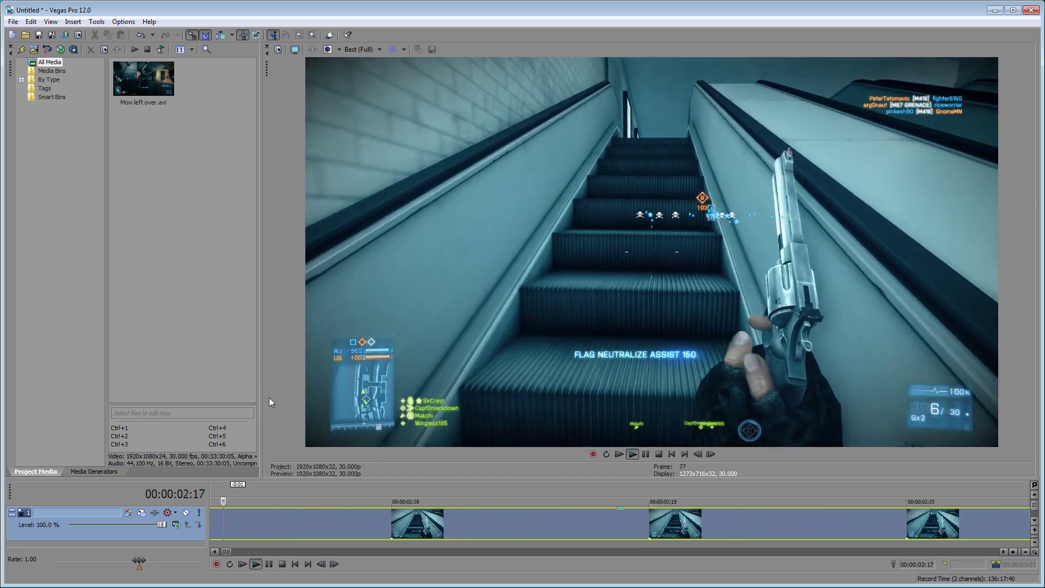
scroll(481, 526, "down", 10)
scroll(490, 526, "down", 5)
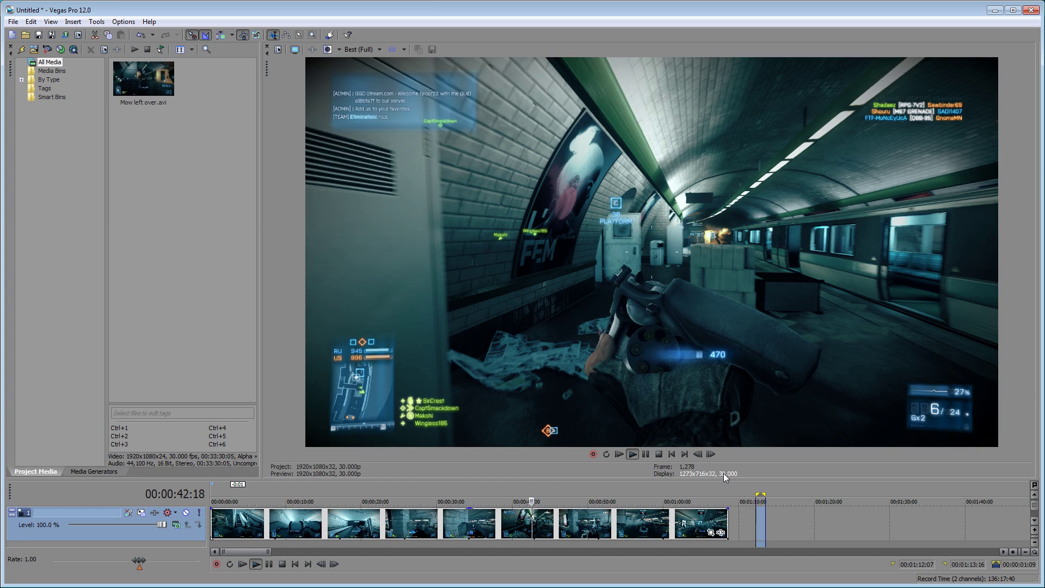
left_click(482, 527)
left_click(659, 454)
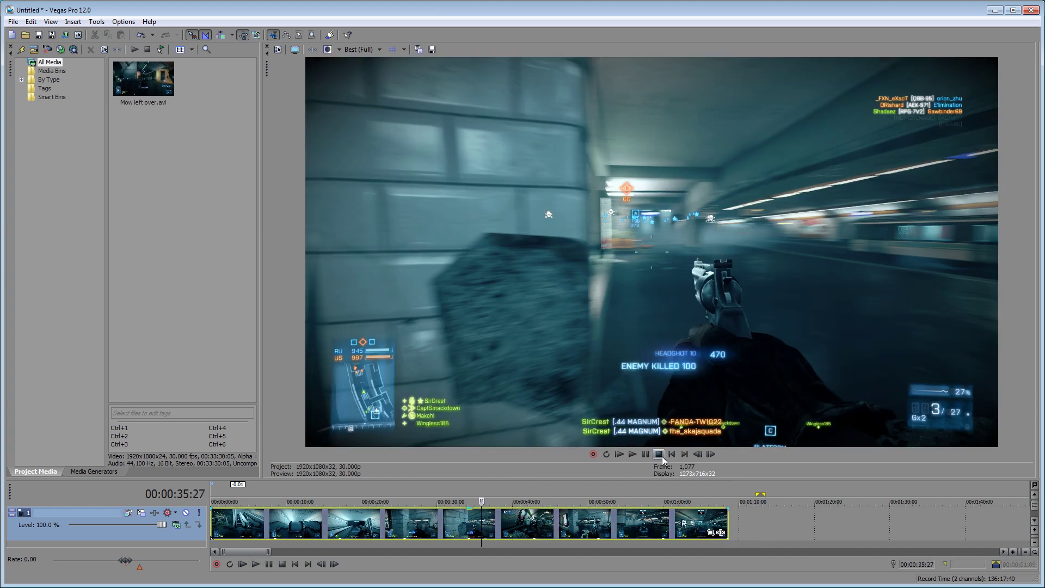
Step: Compare the clip's frame rate in its event properties with the frame rate in the project properties
right_click(542, 535)
left_click(577, 524)
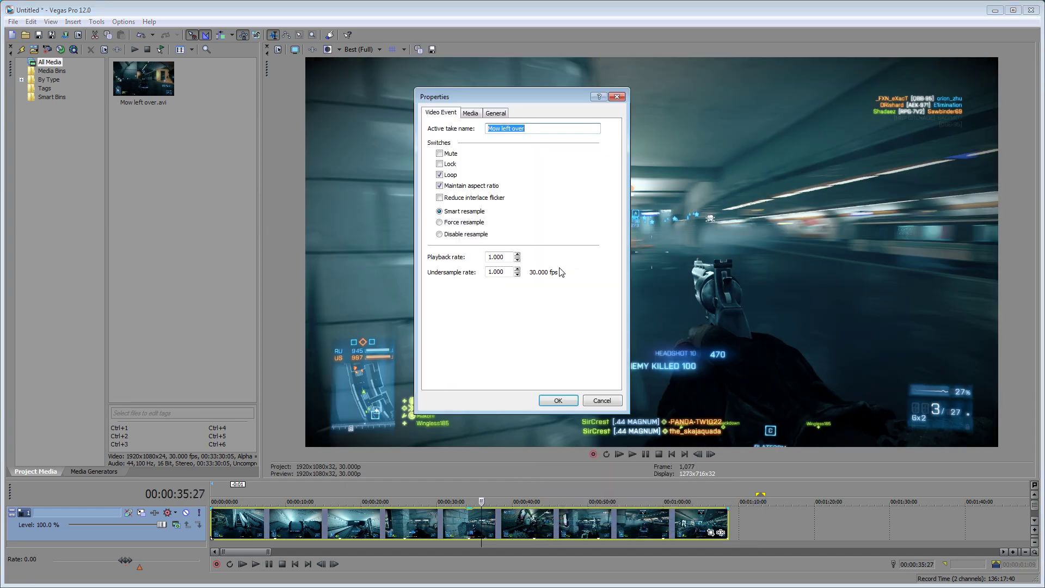
left_click(558, 401)
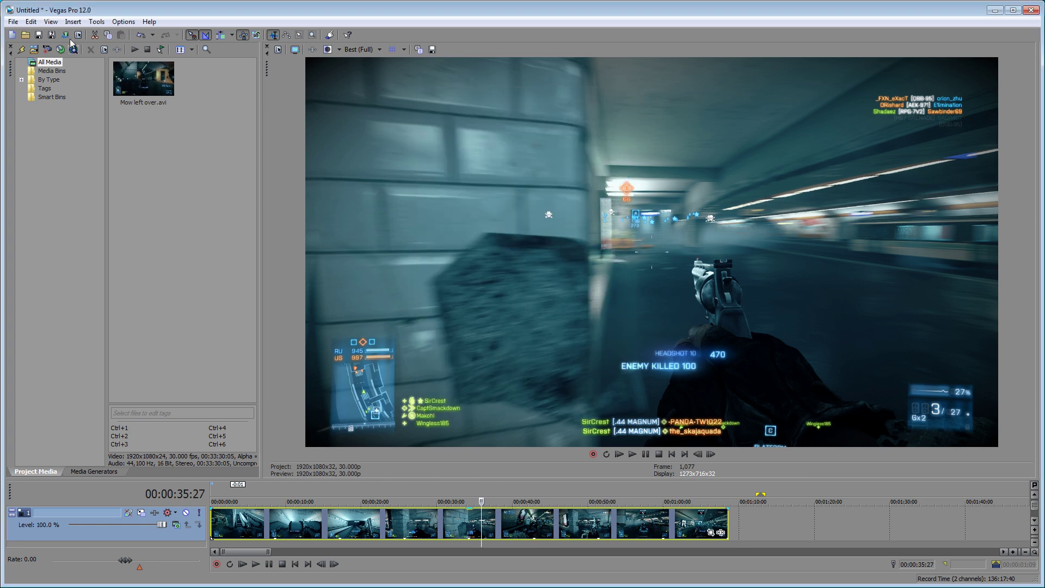
key("alt+Return")
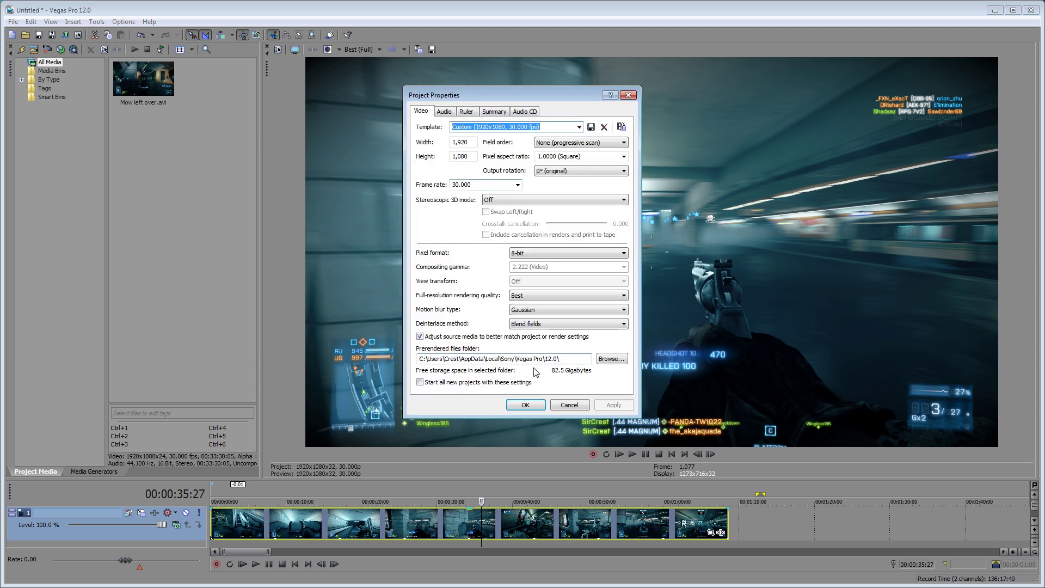
key("Escape")
Step: Review the custom settings of the 1080p30 UT422 Dxtory Gameplay render template, and leave without rendering
left_click(65, 35)
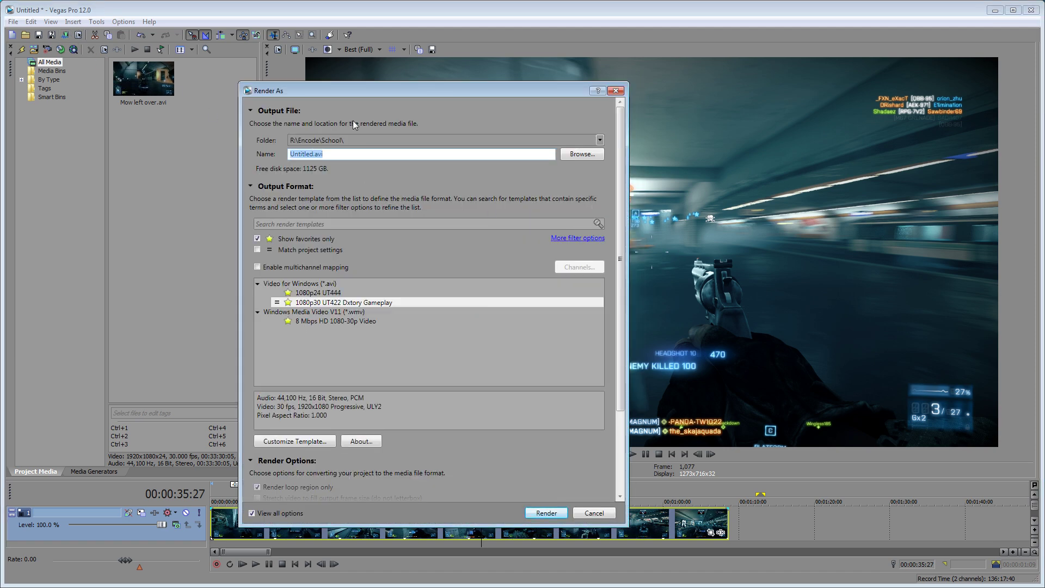
left_click(371, 423)
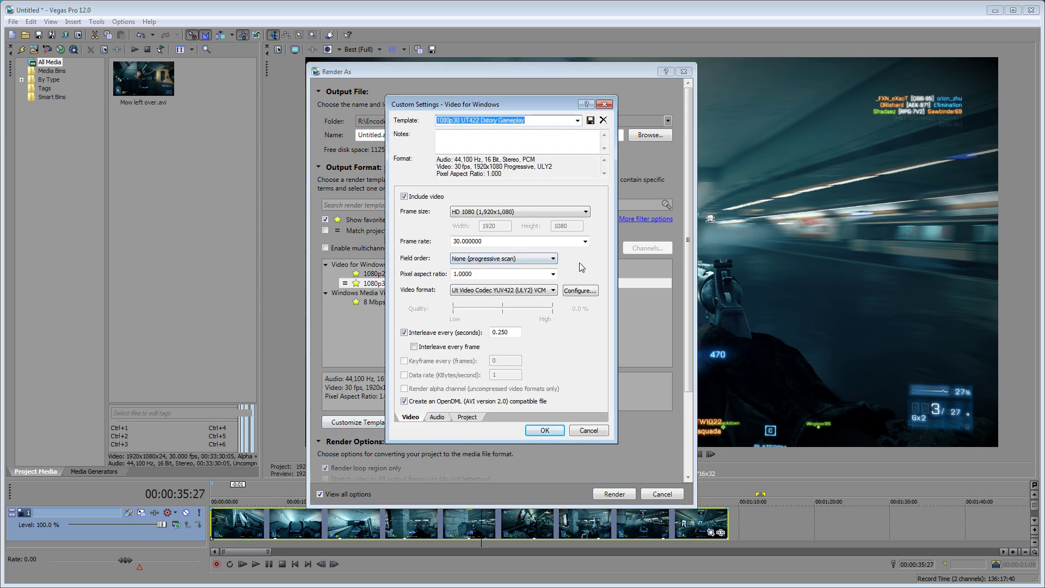
left_click(579, 433)
left_click(662, 494)
Step: Move the playhead back to 00:00:25:20 on the timeline
left_click(465, 534)
left_click(412, 529)
left_click(405, 527)
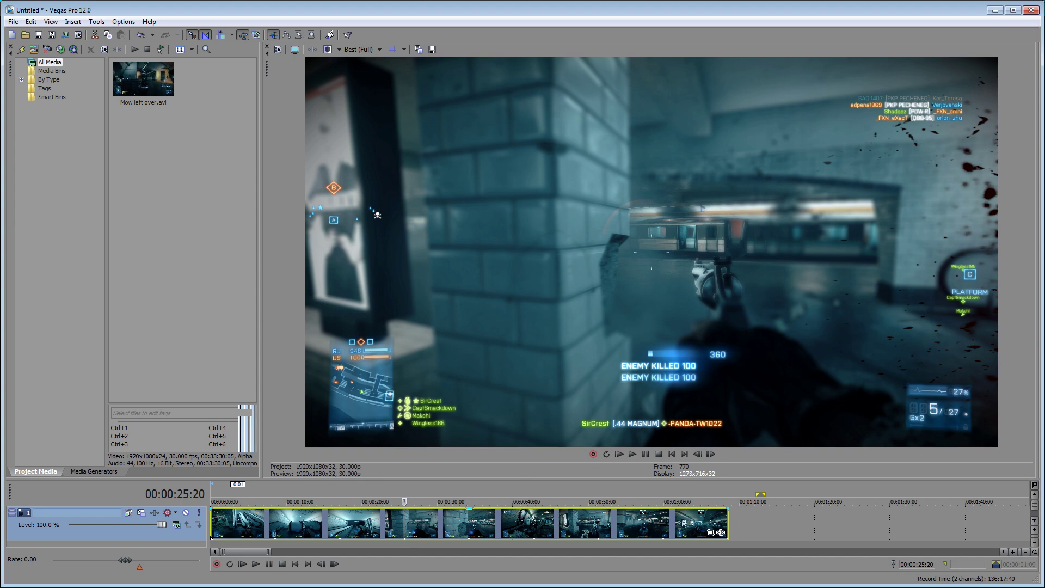
Step: Switch to Fraps, examine the custom 29.97 fps video capture option, and return to Vegas Pro
key("alt+Tab")
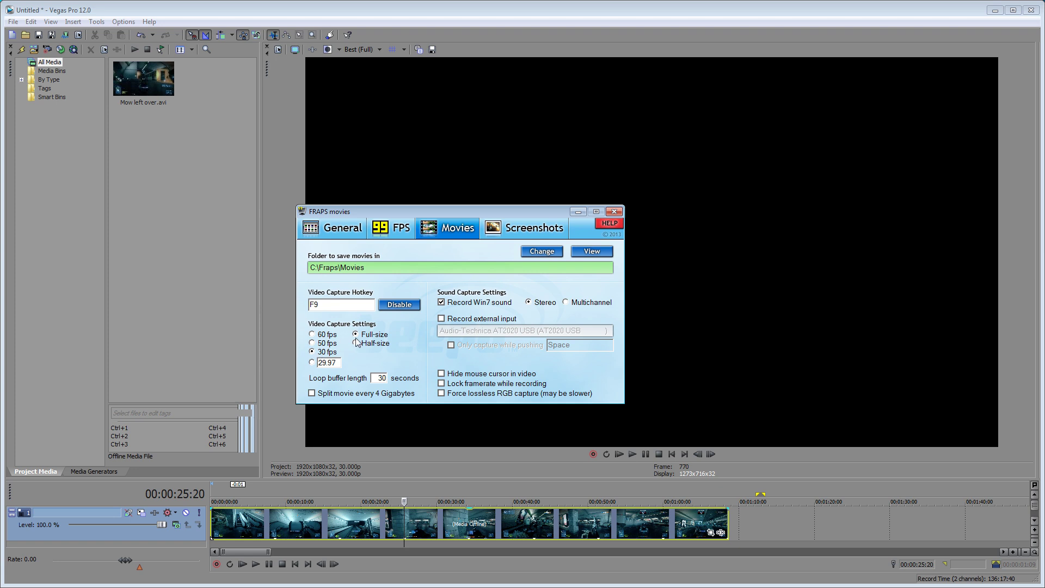
left_click(320, 362)
key("alt+Tab")
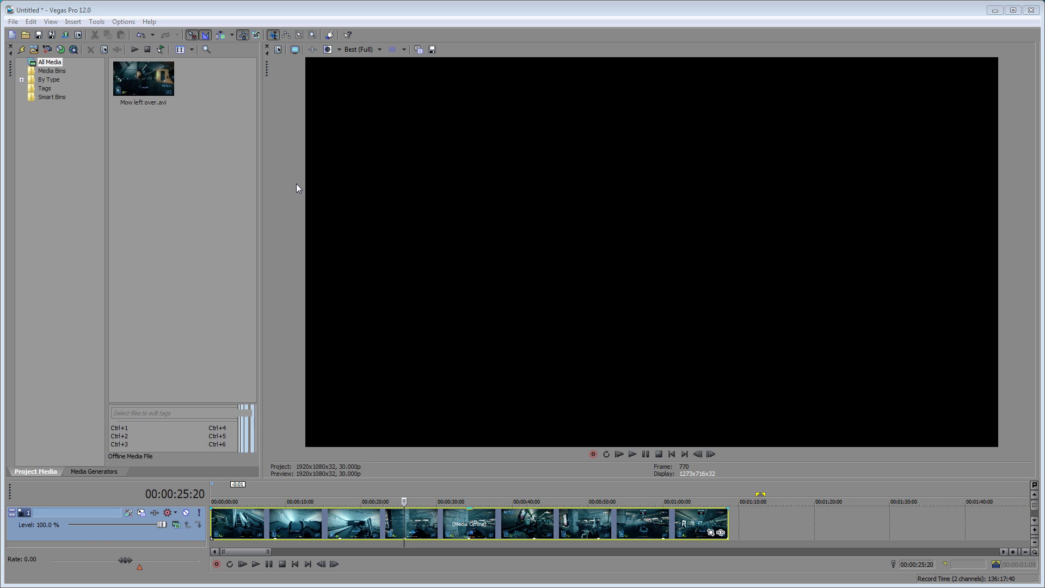
Step: Review the project's video properties beside the preview and close them without changes
left_click_drag(262, 193, 268, 188)
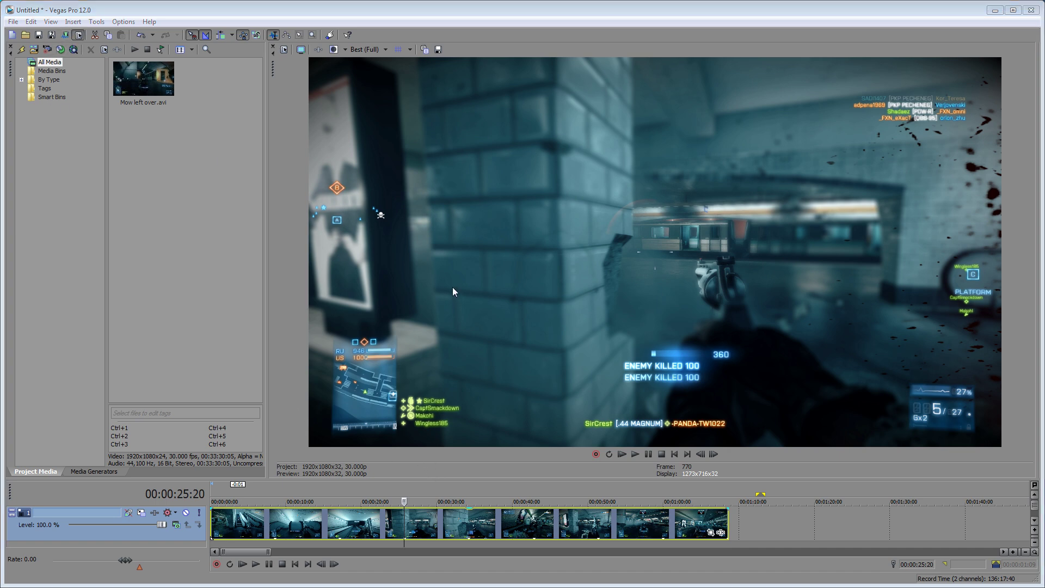
key("alt+Return")
left_click_drag(517, 96, 137, 93)
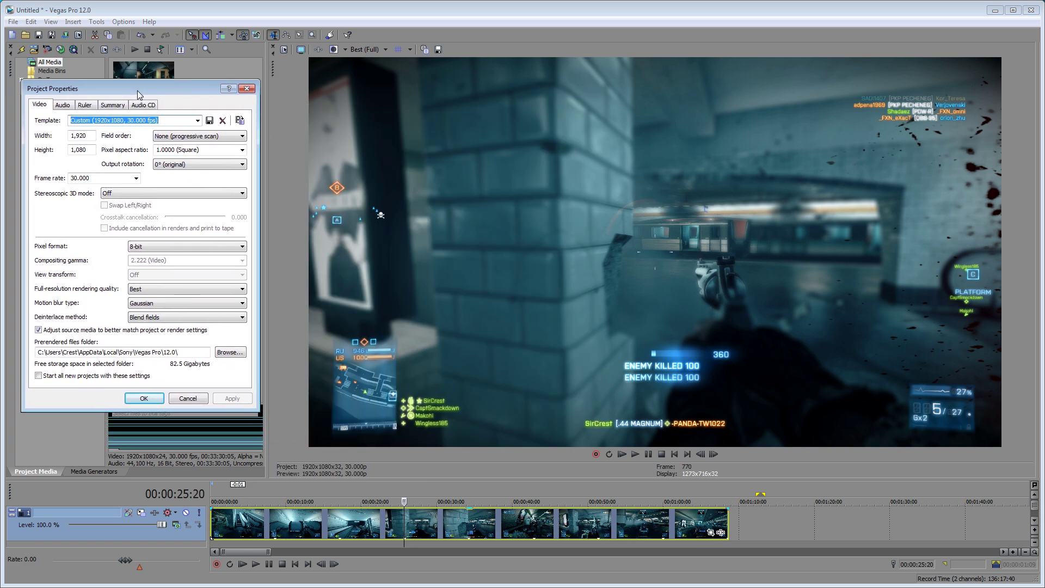
left_click_drag(204, 89, 211, 143)
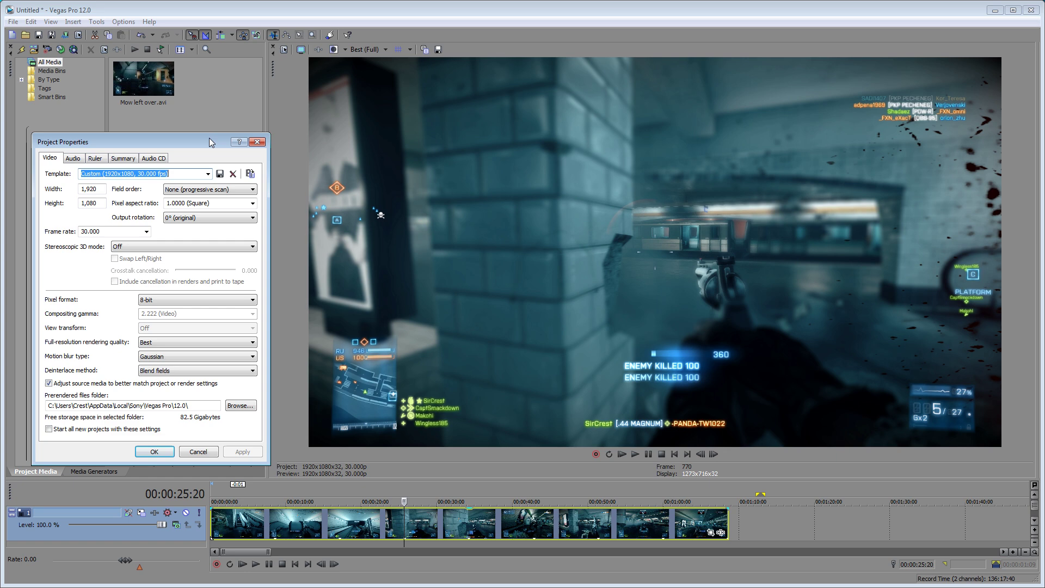
mouse_move(211, 142)
left_mouse_down()
mouse_move(201, 116)
mouse_move(210, 135)
left_mouse_up()
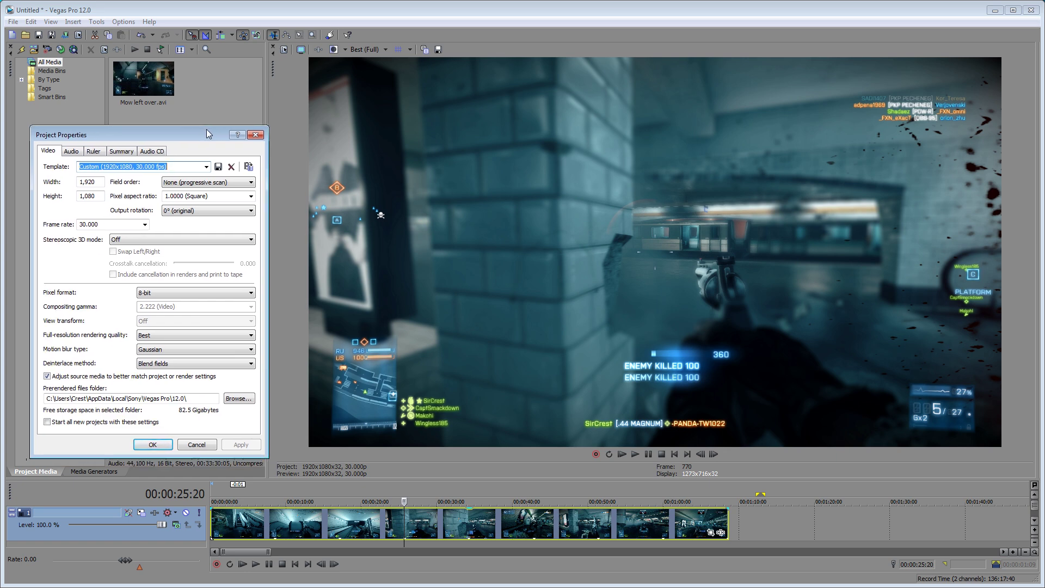
left_click(203, 446)
Step: Check the resample options in the clip's event properties and close them without changes
right_click(353, 530)
left_click(430, 538)
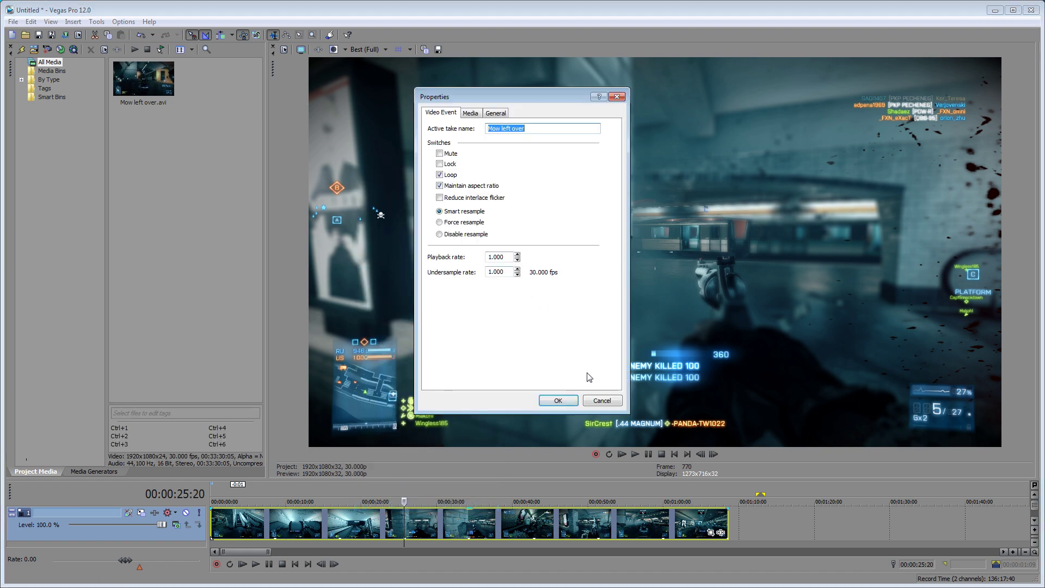
left_click(602, 400)
Step: Set the project frame rate to 24 fps
left_click(49, 36)
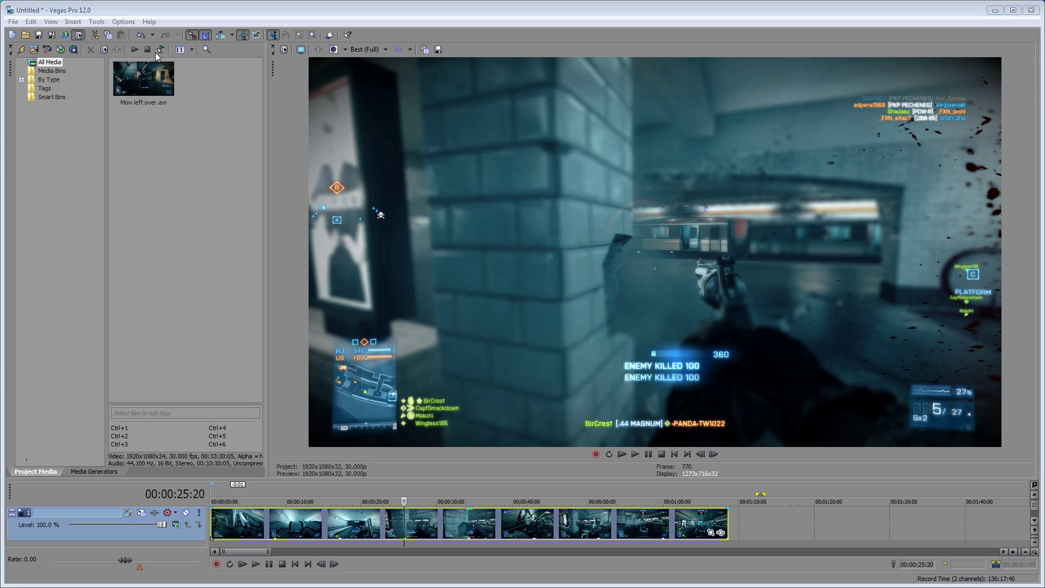
double_click(481, 185)
type("24")
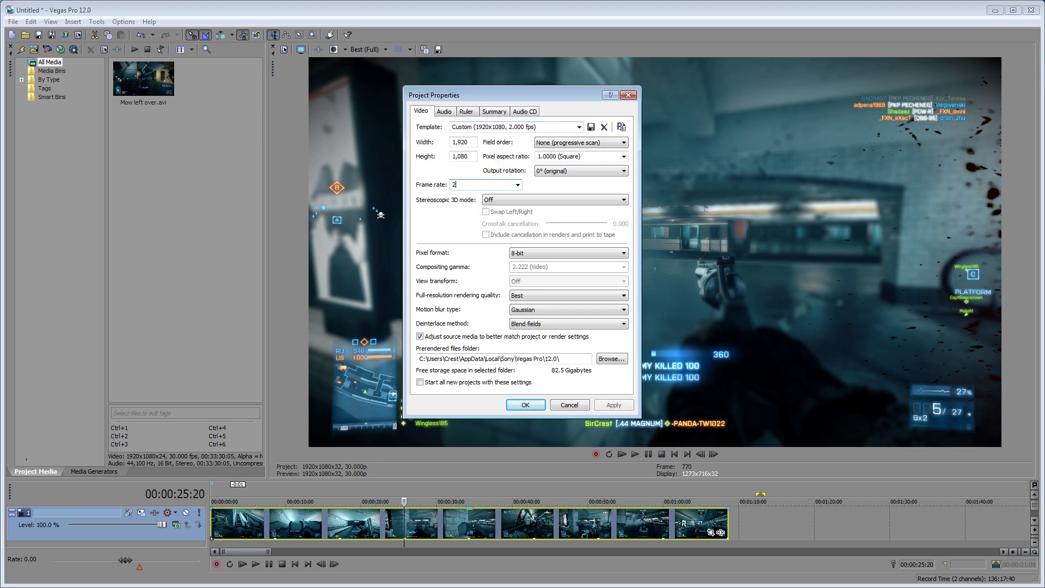
key("Return")
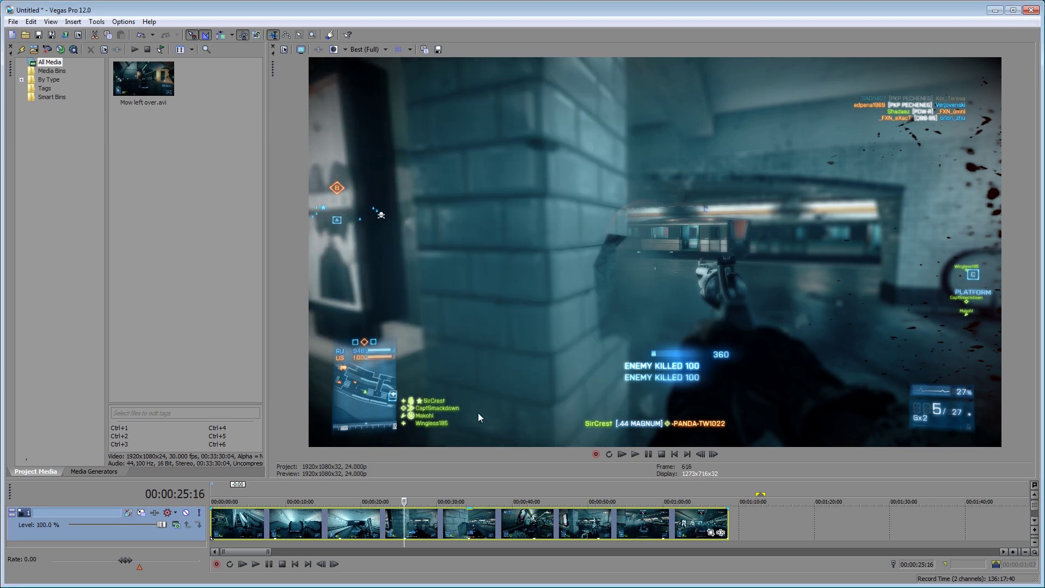
Step: Step frame by frame from 00:00:14:16 to 00:00:16:05 and examine the preview for blended frames
right_click(435, 526)
left_click(406, 465)
left_click(321, 520)
left_click(714, 454)
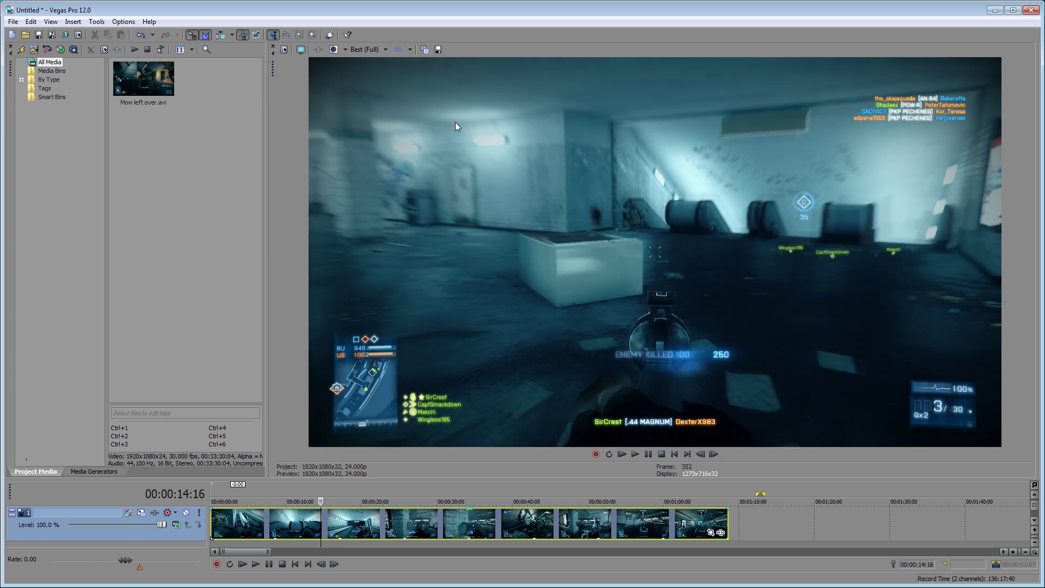
left_click(713, 454)
left_click(713, 454)
left_click(713, 454)
left_click(714, 454)
left_click(713, 454)
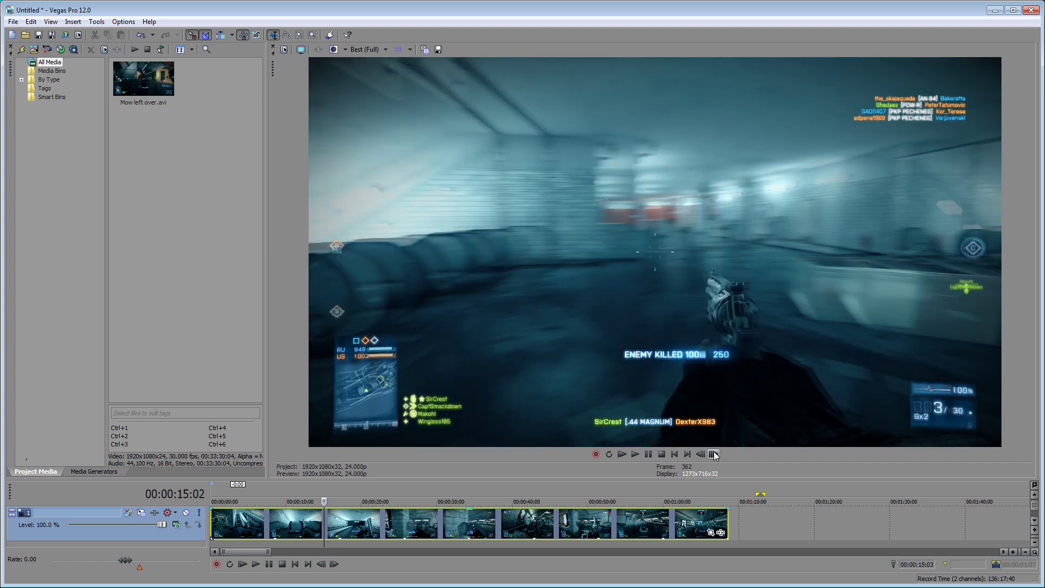
left_click(713, 454)
left_click(714, 454)
left_click(714, 454)
left_click(713, 454)
left_click(713, 454)
left_click(713, 453)
left_click(714, 454)
left_click(714, 454)
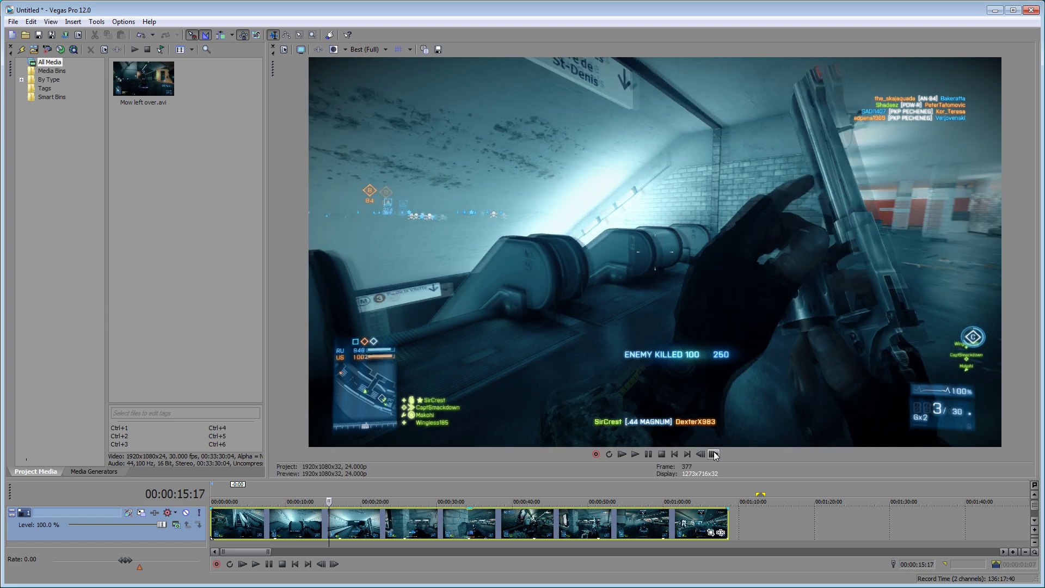
left_click(714, 454)
left_click(714, 454)
left_click(714, 457)
left_click(714, 458)
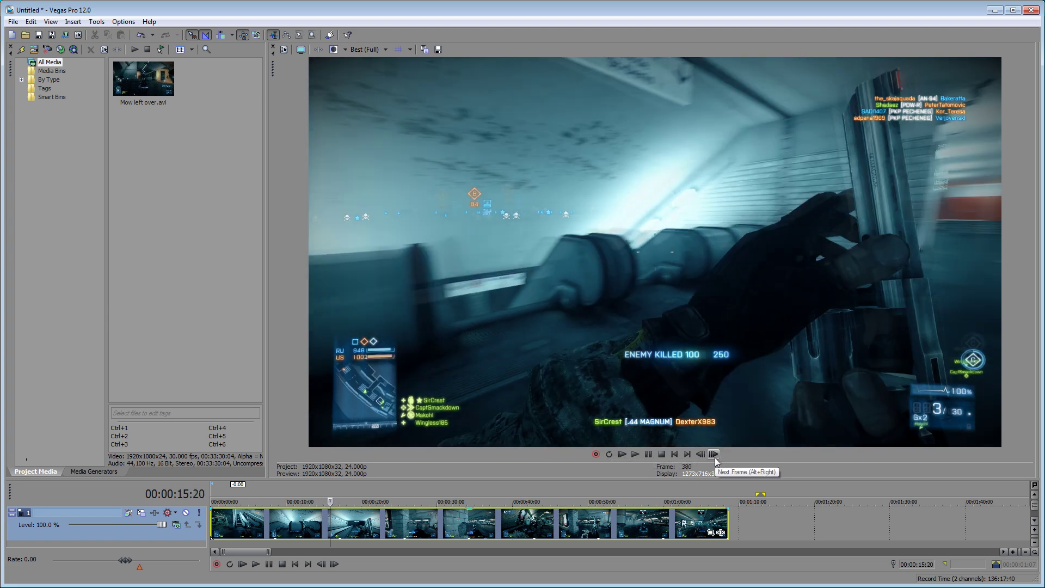
left_click(714, 458)
left_click(714, 457)
left_click(714, 456)
left_click(714, 456)
left_click(714, 456)
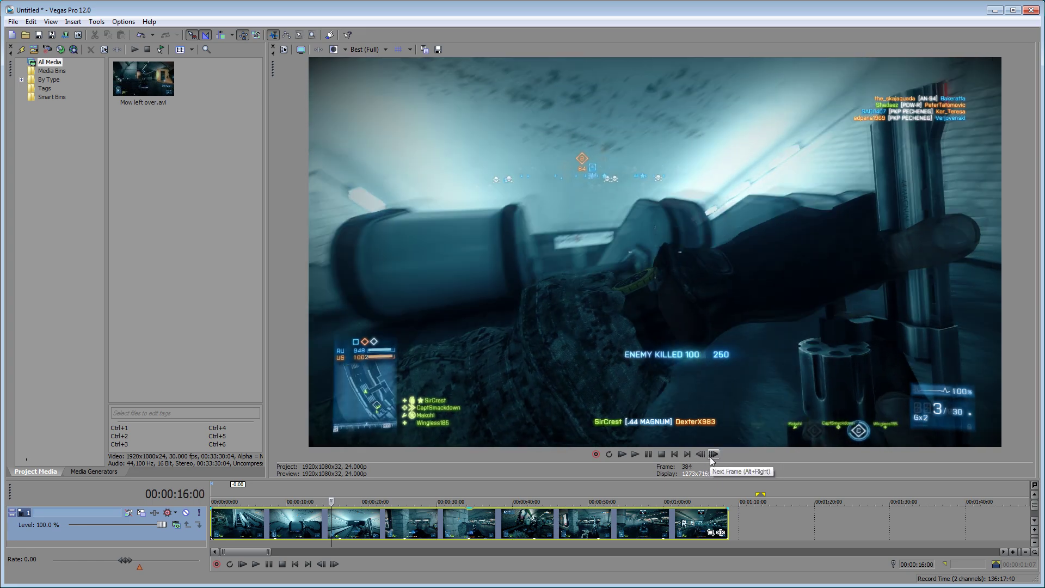
left_click(714, 455)
left_click(714, 455)
left_click(714, 455)
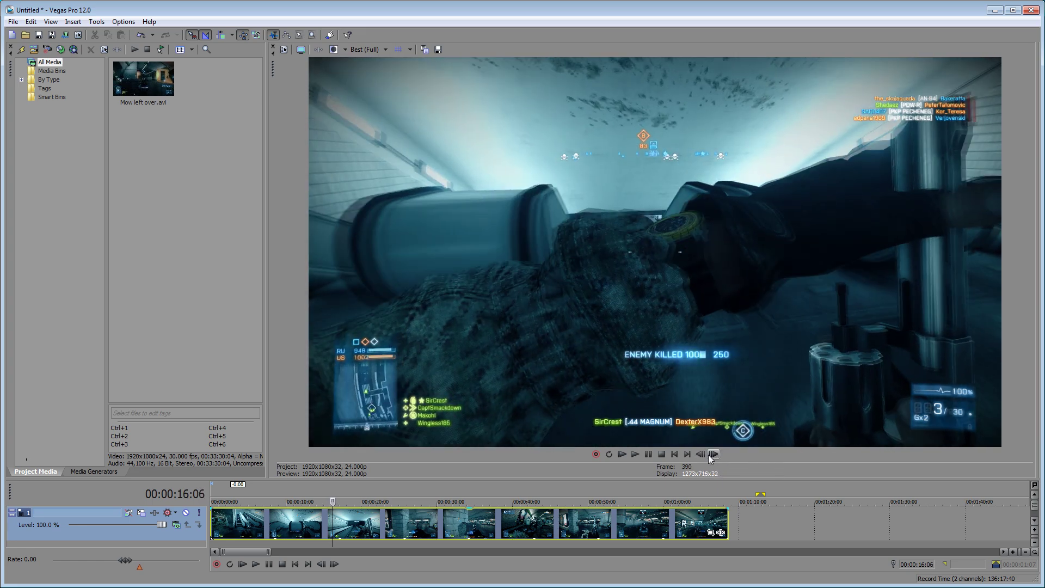
left_click(702, 455)
left_click(715, 454)
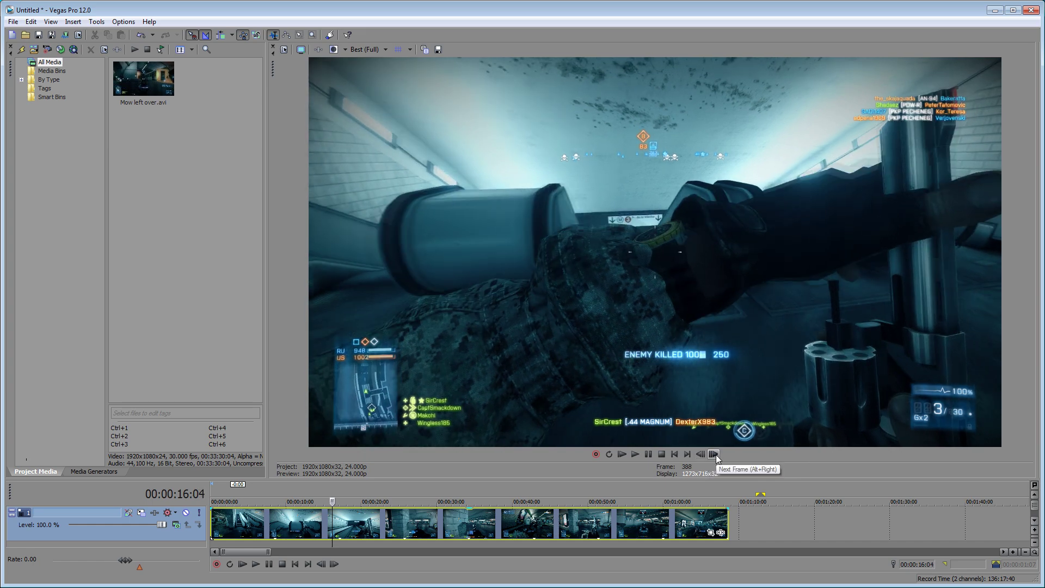
left_click(714, 454)
Step: Disable resample in the clip's event properties
right_click(599, 532)
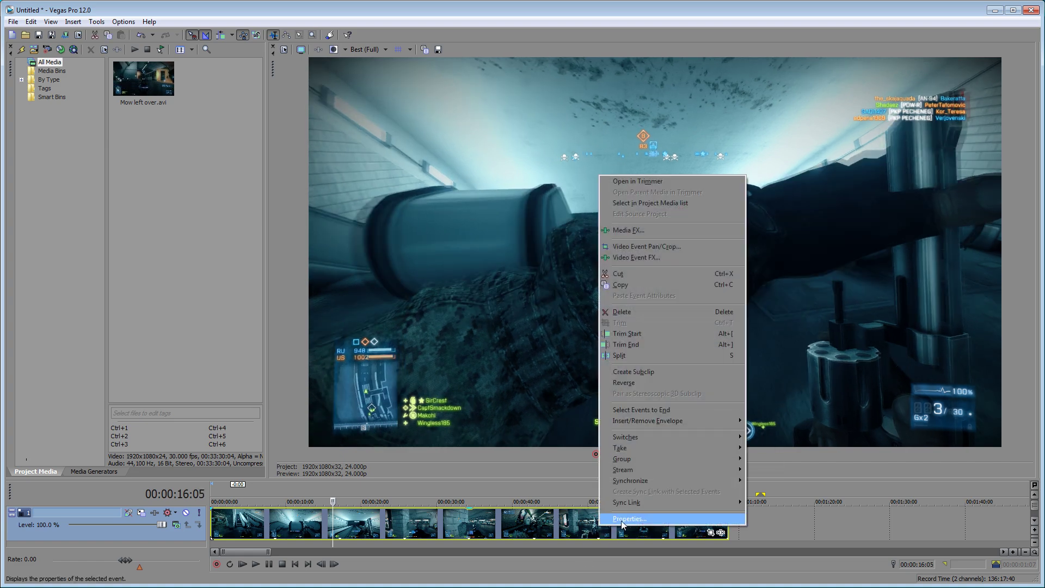
left_click(620, 528)
left_click(483, 239)
left_click(556, 403)
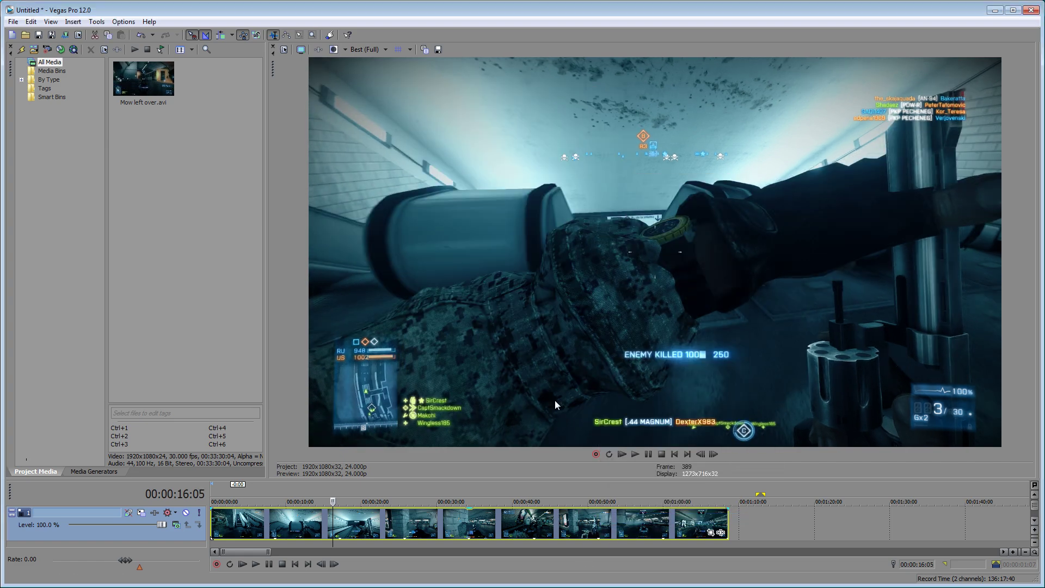
Step: Step forward frame by frame to 00:00:16:14 and check the preview for ghosting with resampling off
left_click(717, 454)
left_click(717, 454)
left_click(717, 454)
left_click(717, 454)
left_click(717, 454)
left_click(717, 453)
left_click(720, 454)
left_click(719, 454)
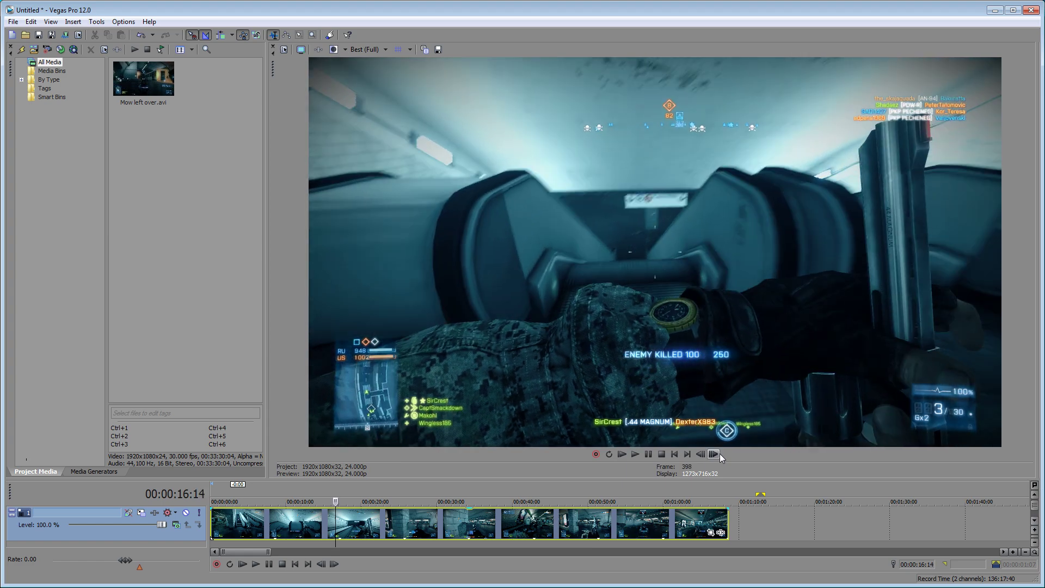
Step: Step forward frame by frame from 00:00:16:14 past 00:00:17:10 and examine the preview for ghosting
left_click(720, 454)
left_click(719, 453)
left_click(719, 454)
left_click(720, 454)
left_click(719, 454)
left_click(720, 454)
left_click(713, 454)
left_click(713, 454)
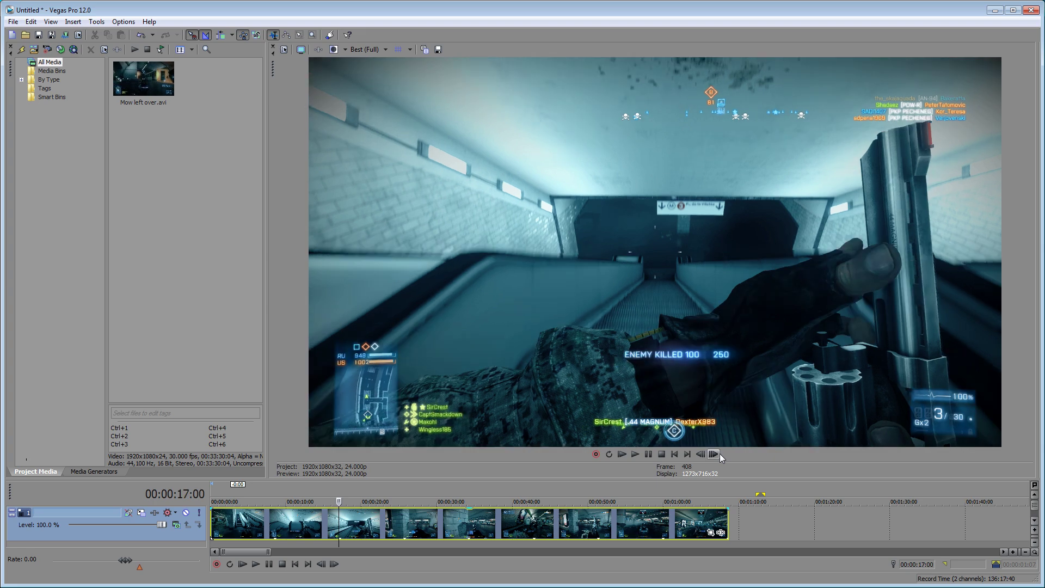
left_click(713, 453)
left_click(713, 454)
left_click(713, 454)
left_click(713, 454)
left_click(713, 454)
left_click(713, 454)
left_click(719, 454)
left_click(719, 453)
left_click(719, 454)
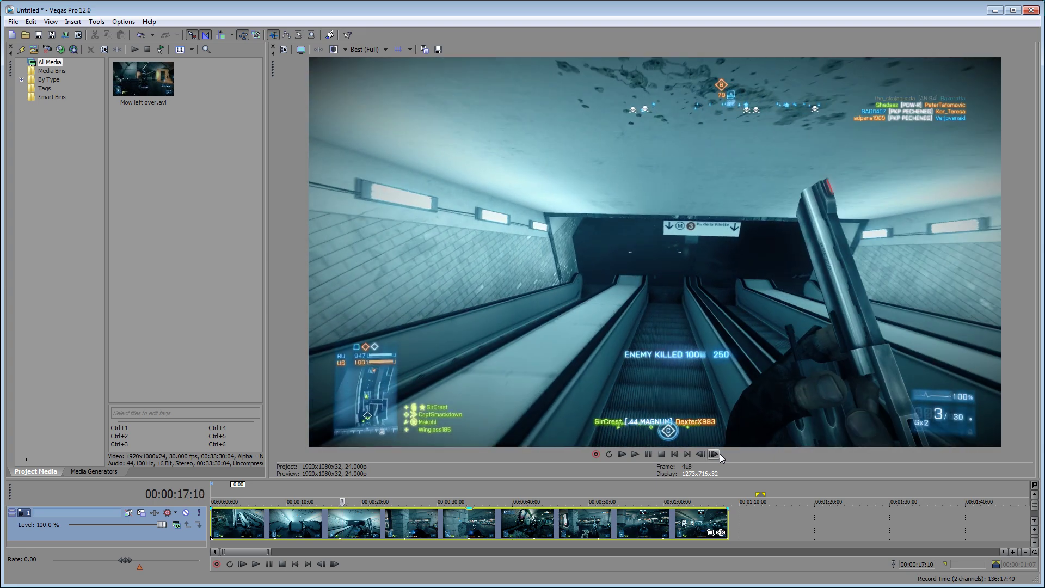
left_click(718, 454)
left_click(719, 454)
left_click(719, 454)
left_click(719, 454)
Step: Play the clip twice from the start of the timeline to judge its motion with resampling off, and stop playback
left_click(674, 454)
left_click(634, 454)
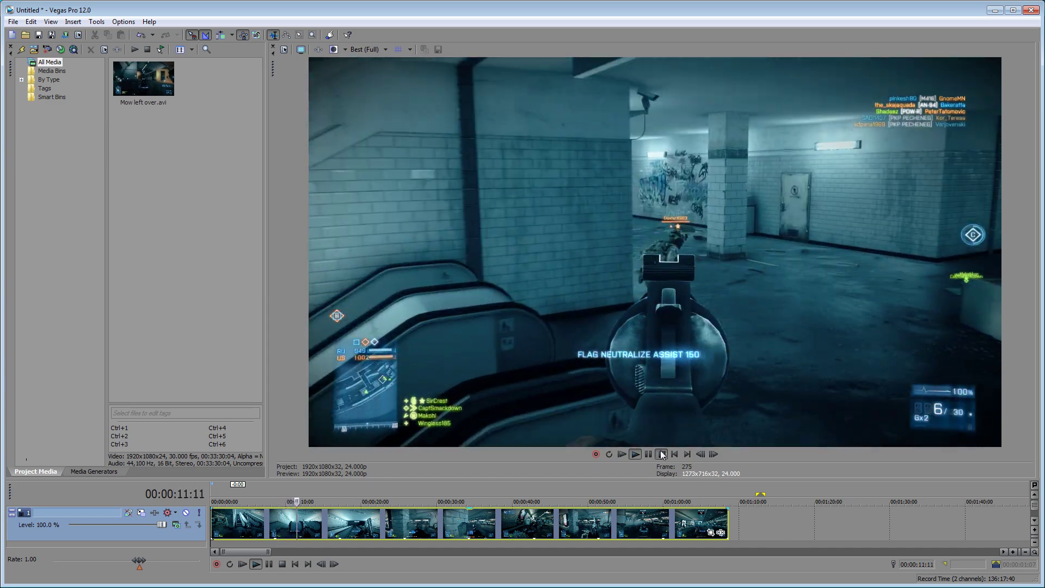
key("space")
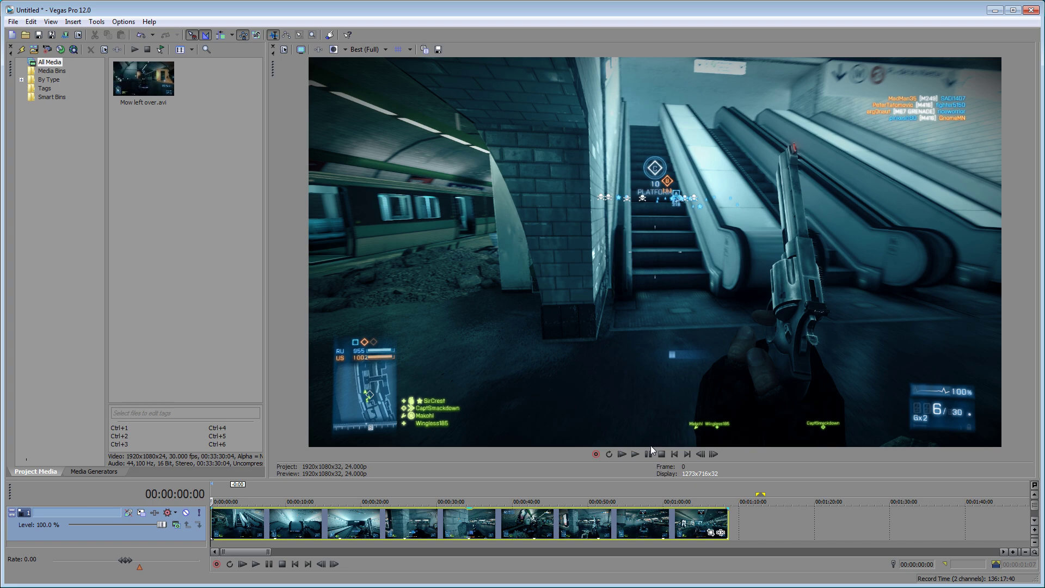
left_click(634, 453)
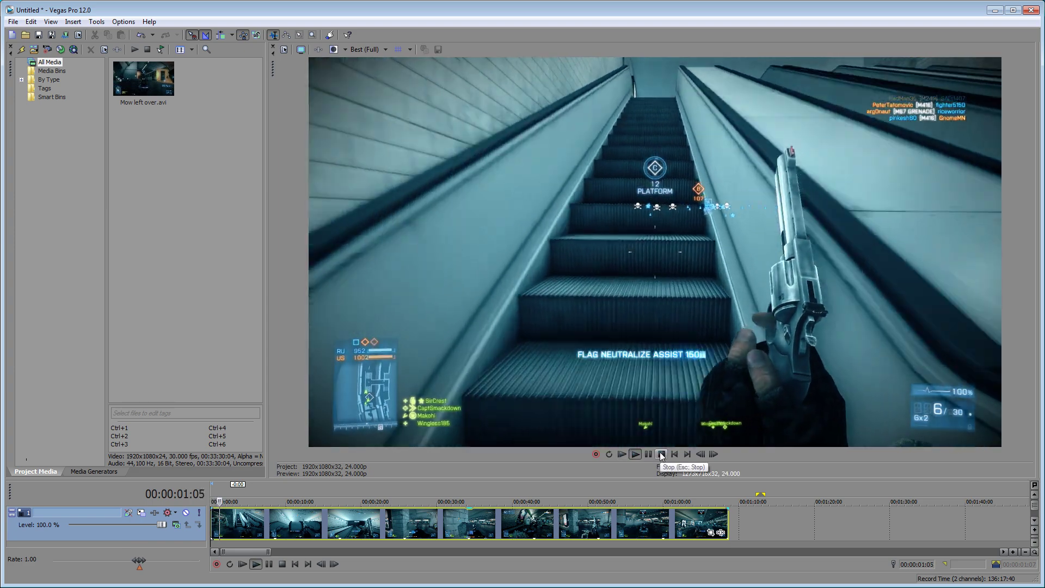
left_click(661, 454)
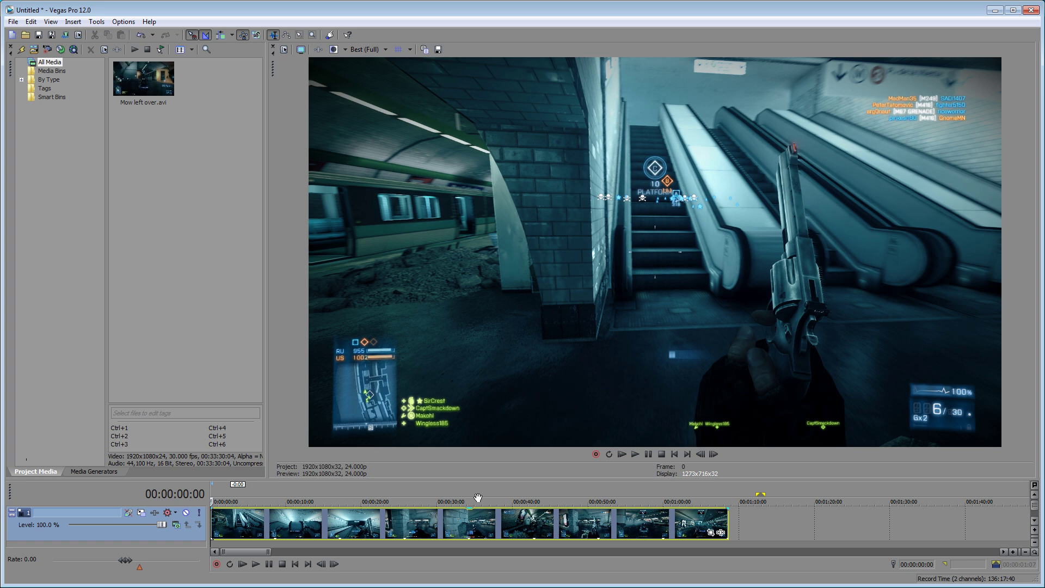
Step: Switch the clip's event properties to Smart resample
right_click(491, 521)
left_click(533, 507)
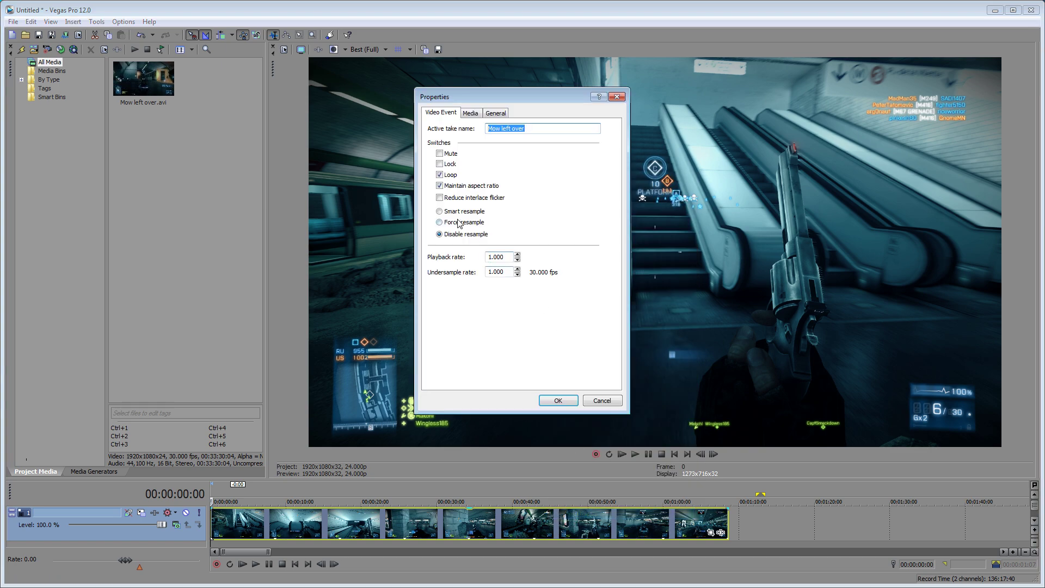
left_click(556, 401)
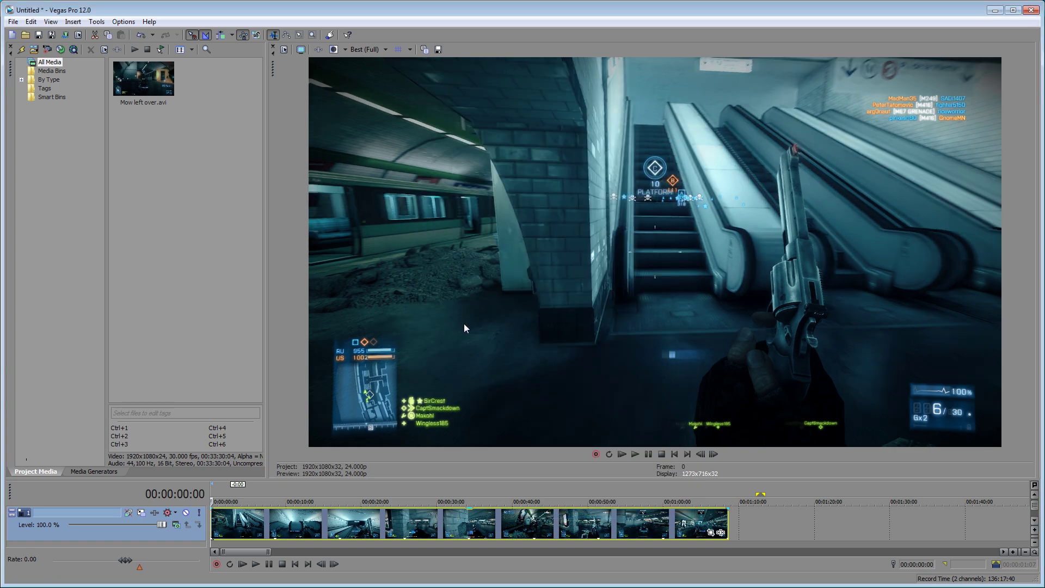
Step: Play the clip from about 25 seconds with Smart resample on and pause at 00:00:27:19
left_click(404, 521)
left_click(636, 454)
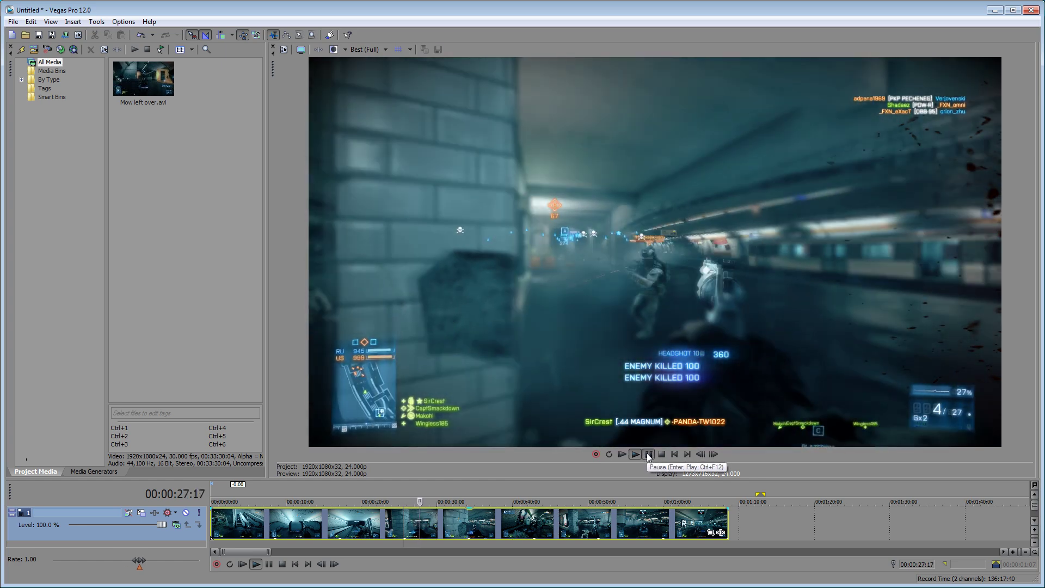
left_click(648, 454)
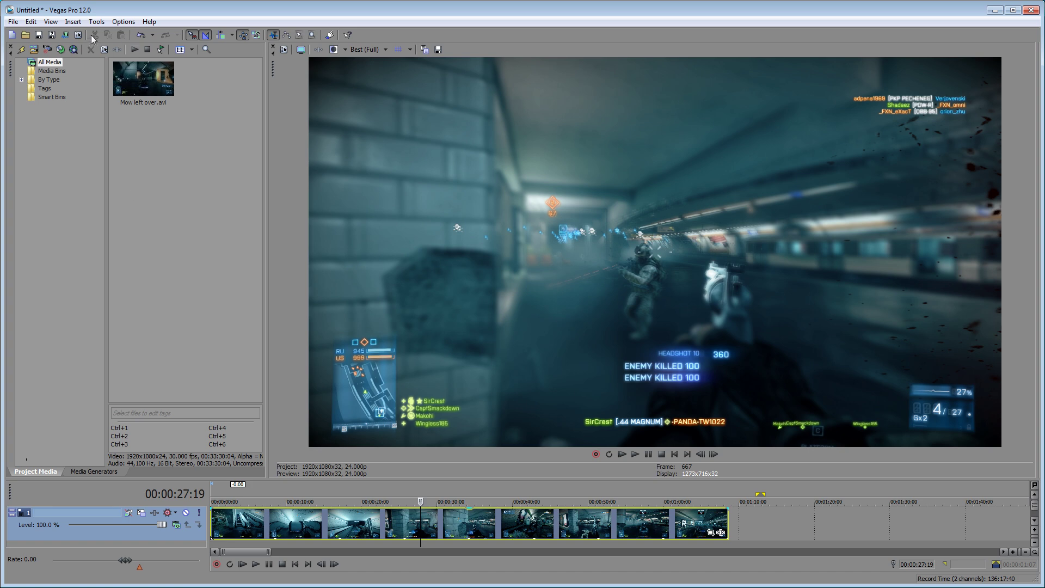
Step: Set the project frame rate to 30 fps in the project properties
key("alt+Return")
type("30")
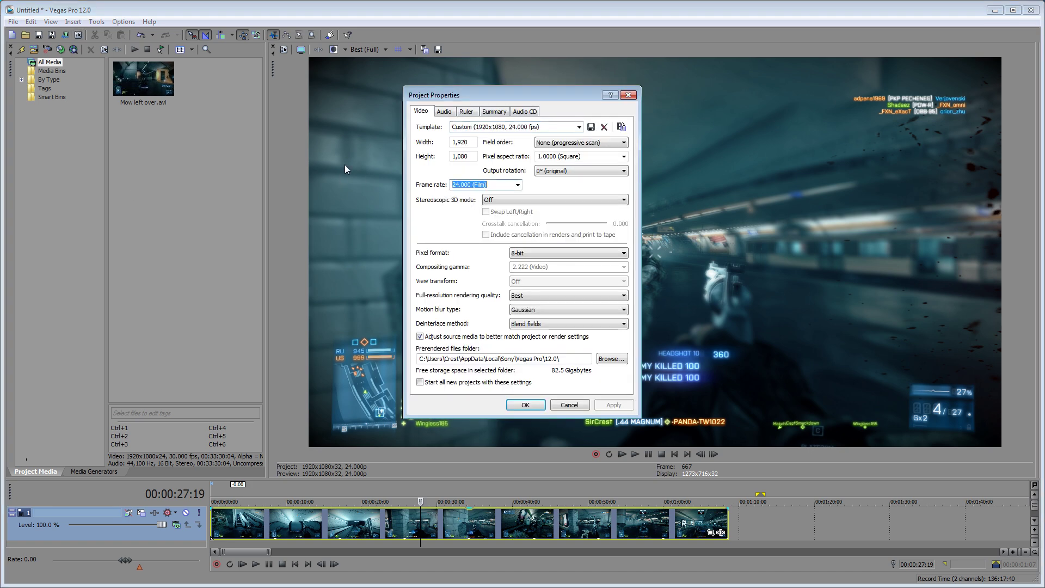
left_click(526, 405)
Step: Set the clip's playback rate to 2.000 and play it from 00:00:31:04
right_click(551, 519)
left_click(577, 513)
double_click(498, 257)
type("0.5")
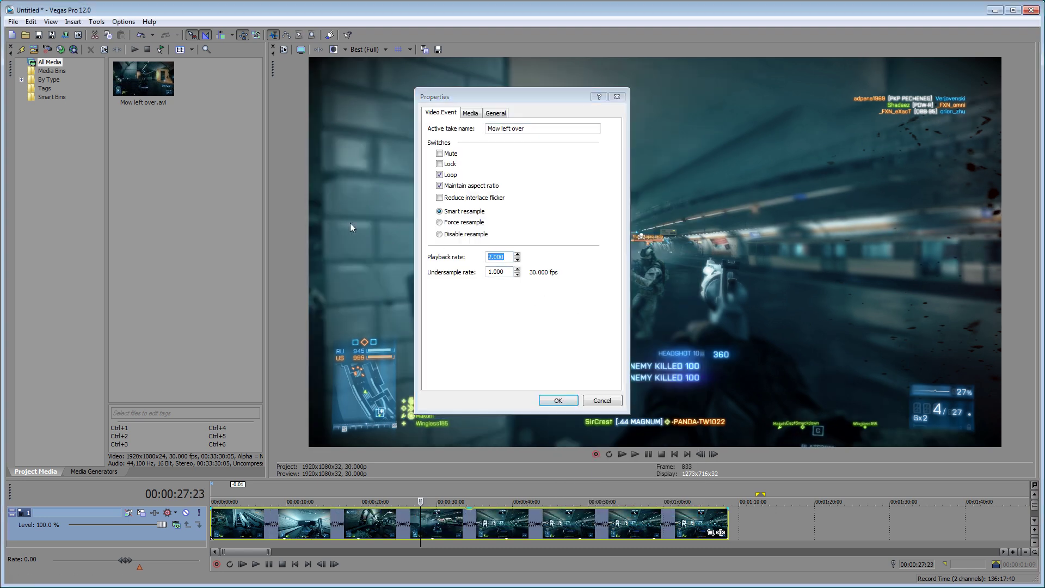
key("Return")
left_click(445, 519)
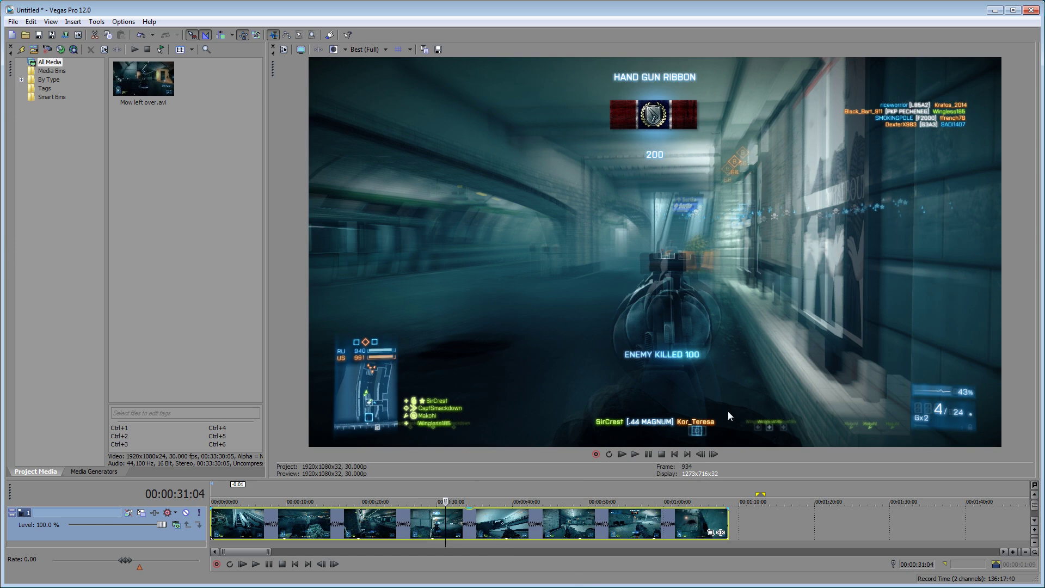
left_click(635, 454)
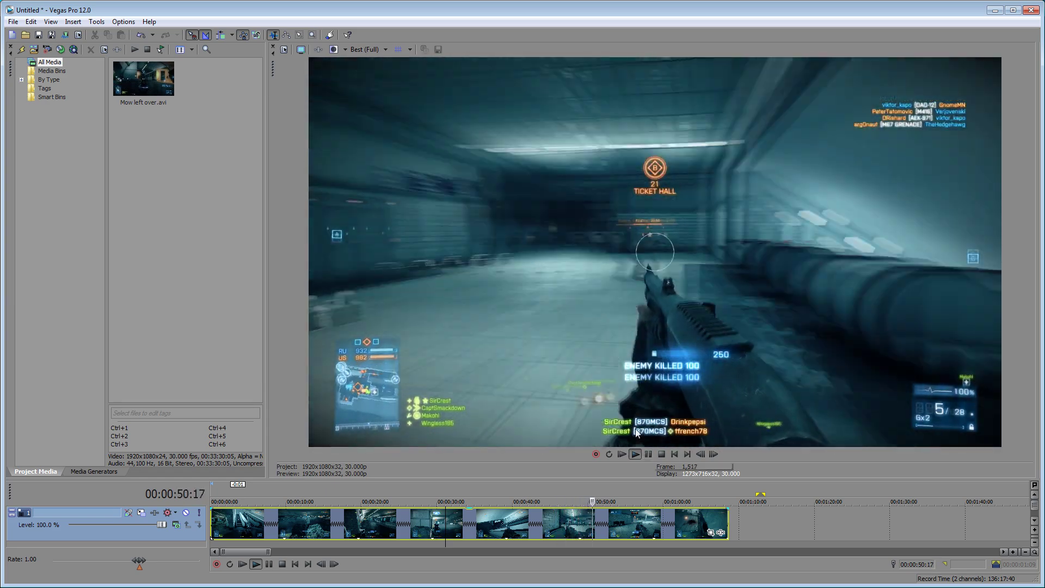
Step: Disable resample in the event properties of the sped-up clip
right_click(563, 534)
left_click(582, 520)
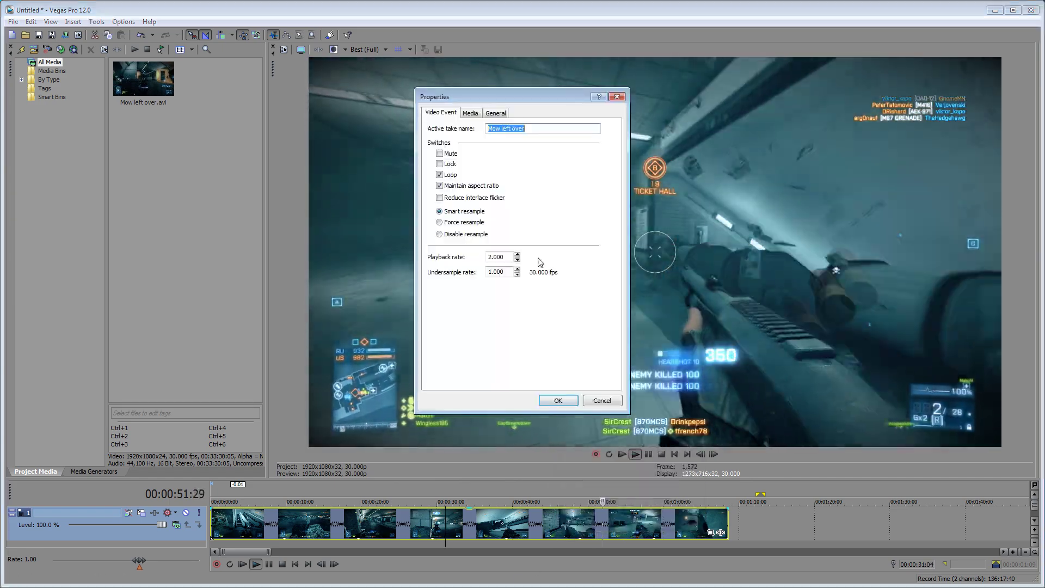
left_click(558, 400)
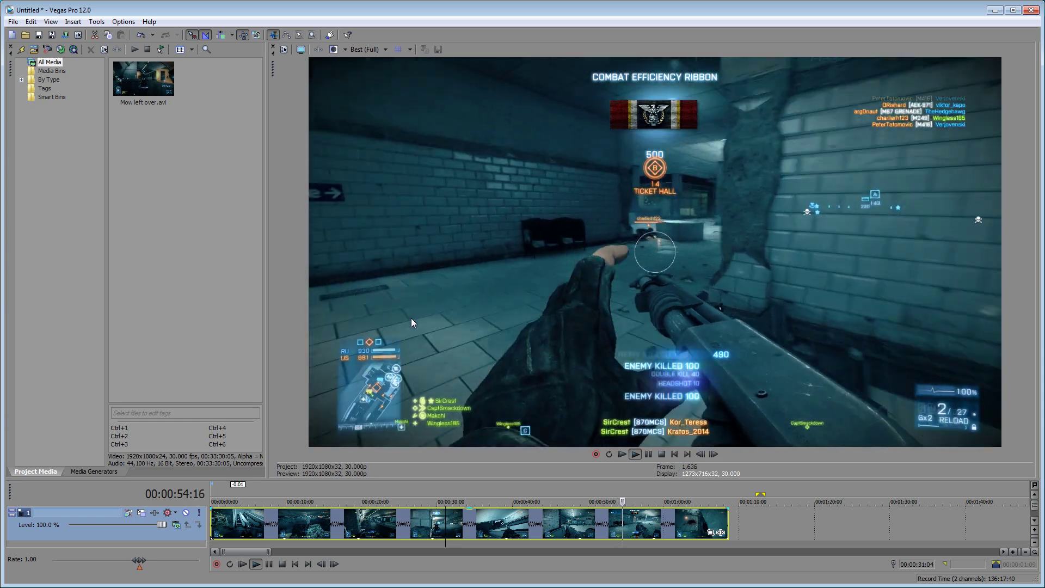
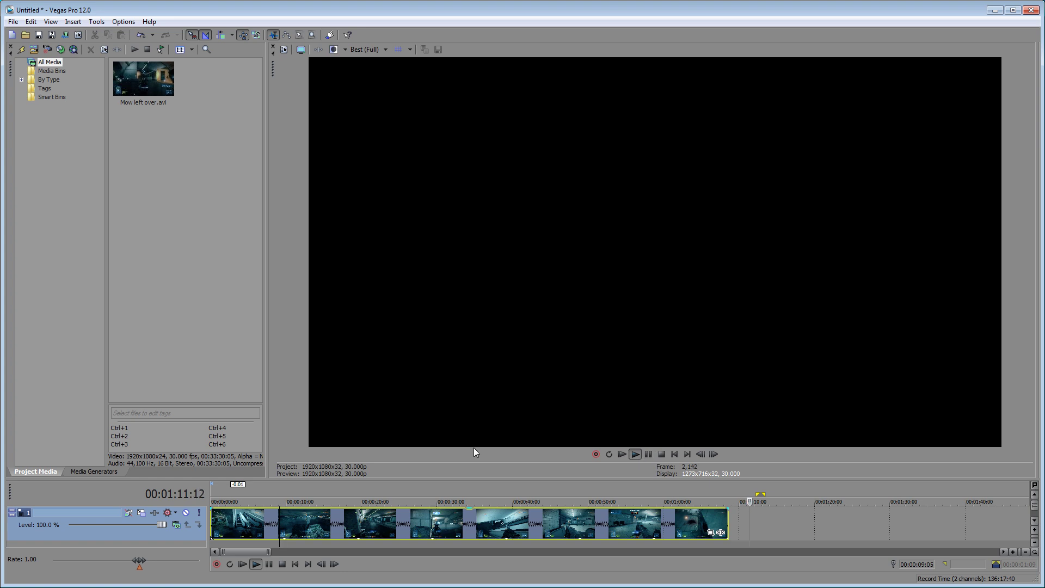
Step: Play the sped-up clip in a loop to examine it with resampling off, and finish by stopping playback and turning looping off
left_click(633, 453)
left_click(649, 454)
left_click(621, 454)
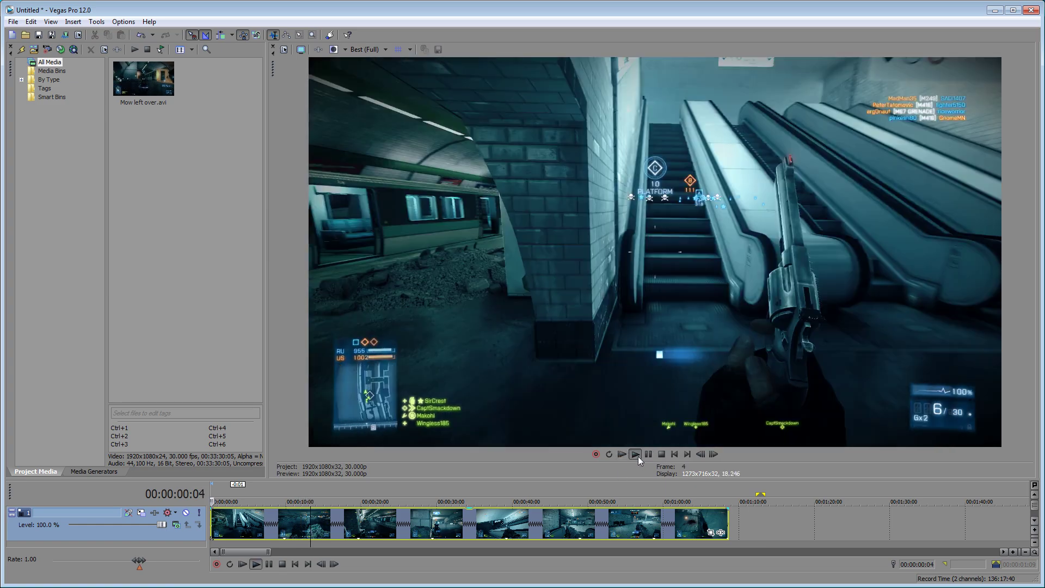
left_click(620, 455)
left_click(609, 454)
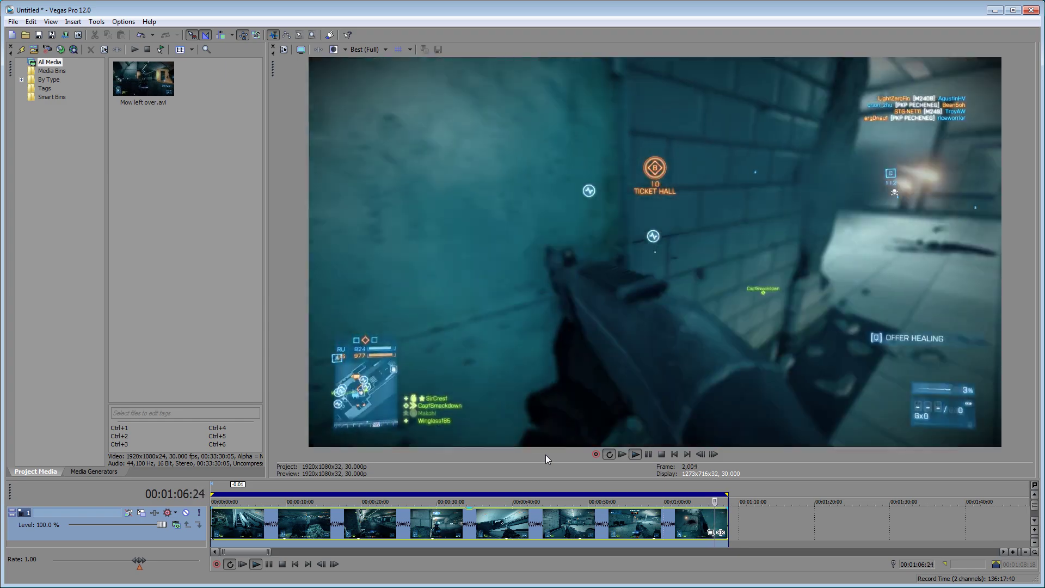
key("ctrl+Home")
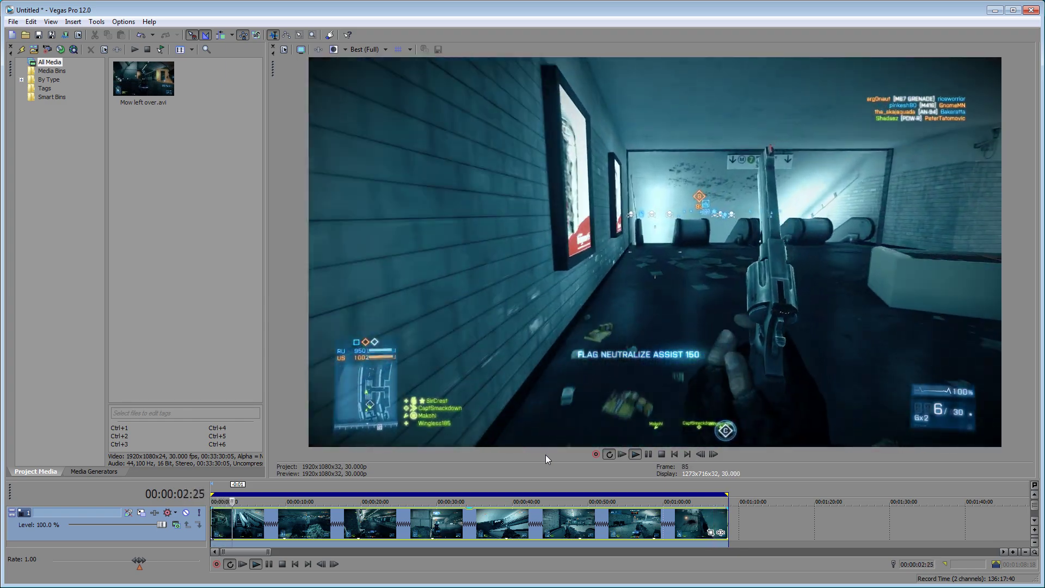
key("space")
key("q")
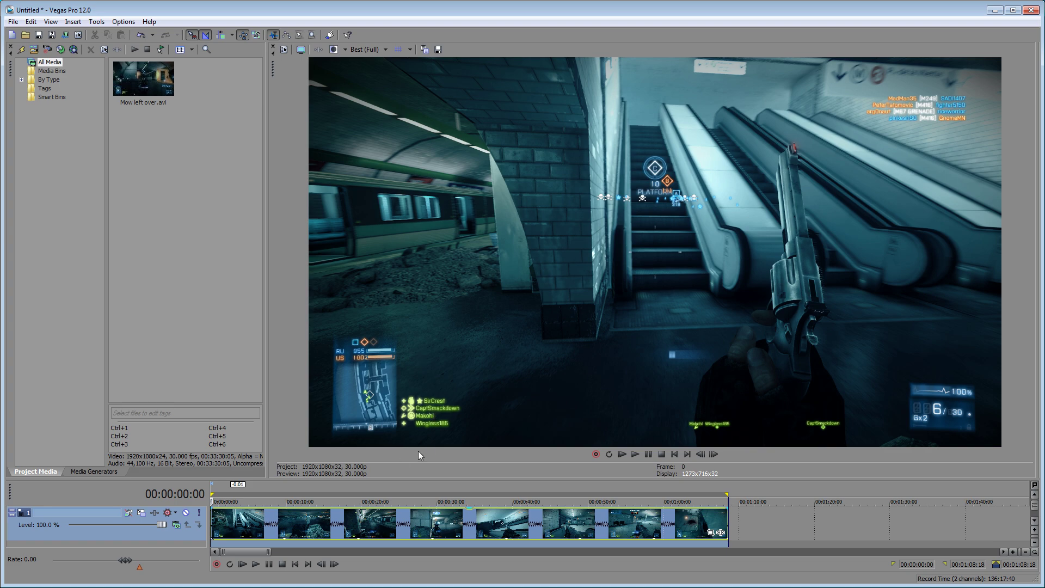
Step: Set the sped-up clip back to Smart resample in its event properties
right_click(369, 176)
right_click(432, 513)
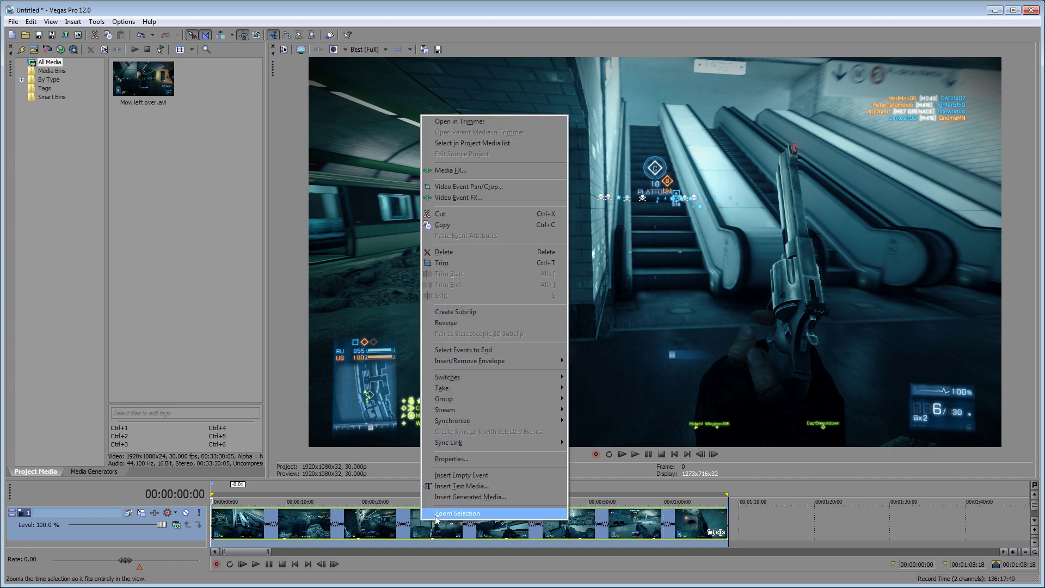
key("Escape")
scroll(429, 515, "up", 2)
right_click(428, 515)
left_click(460, 457)
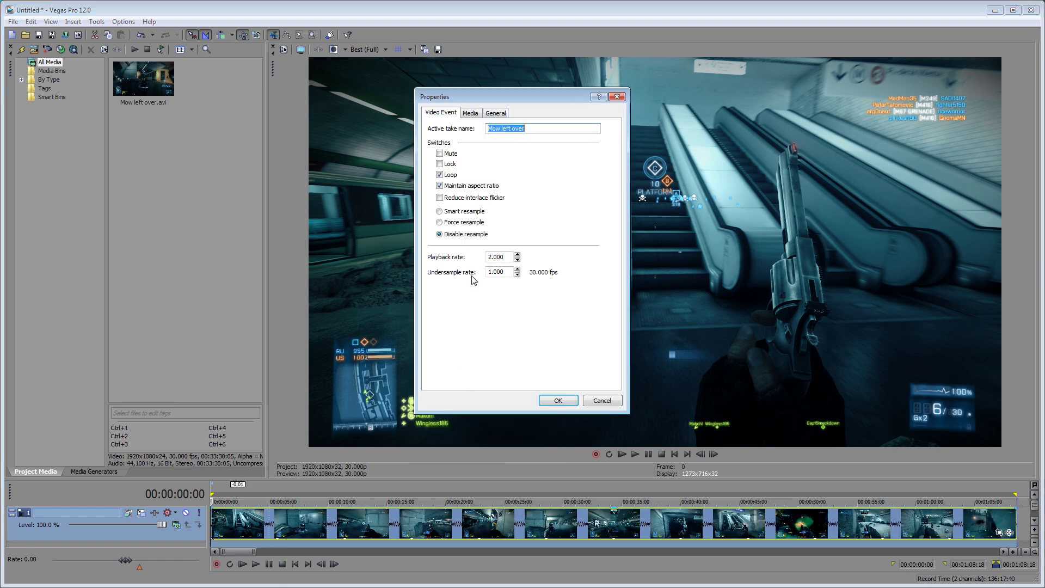
left_click(440, 211)
left_click(558, 400)
Step: Set the clip's playback rate to 1.000 in its event properties
right_click(532, 530)
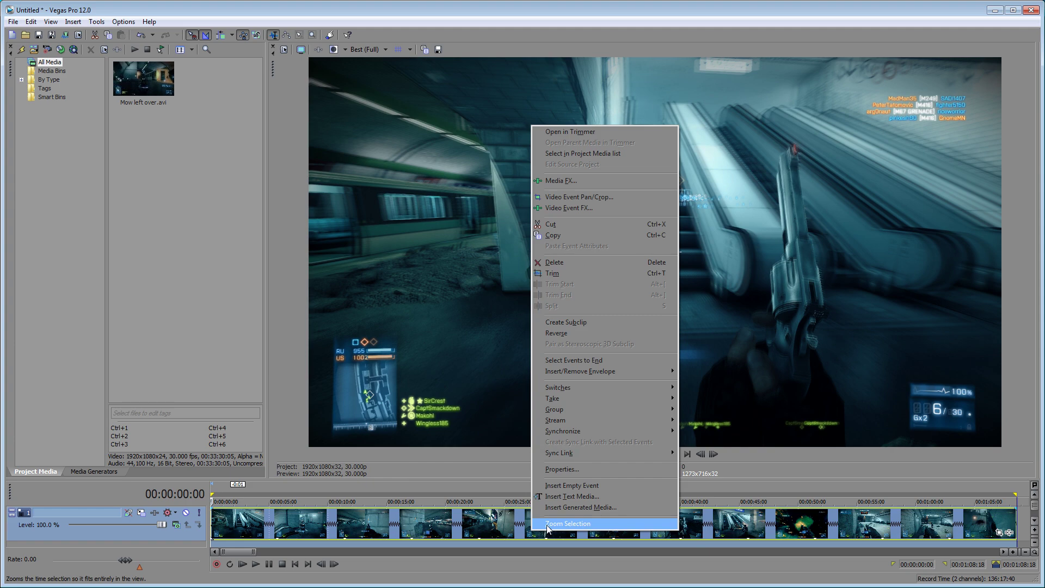
key("Escape")
right_click(539, 531)
left_click(575, 468)
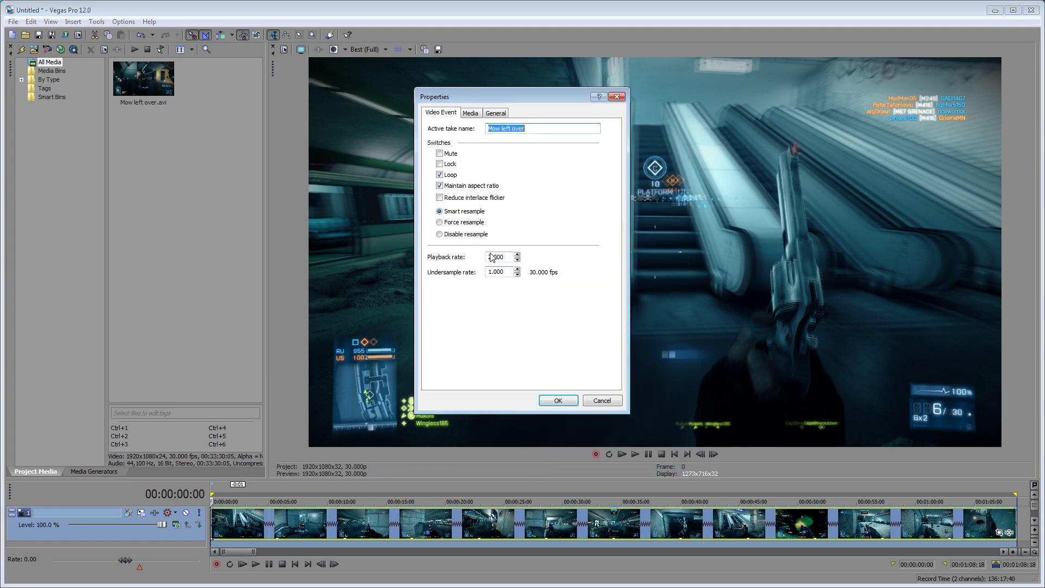
double_click(498, 256)
type("1")
left_click(558, 400)
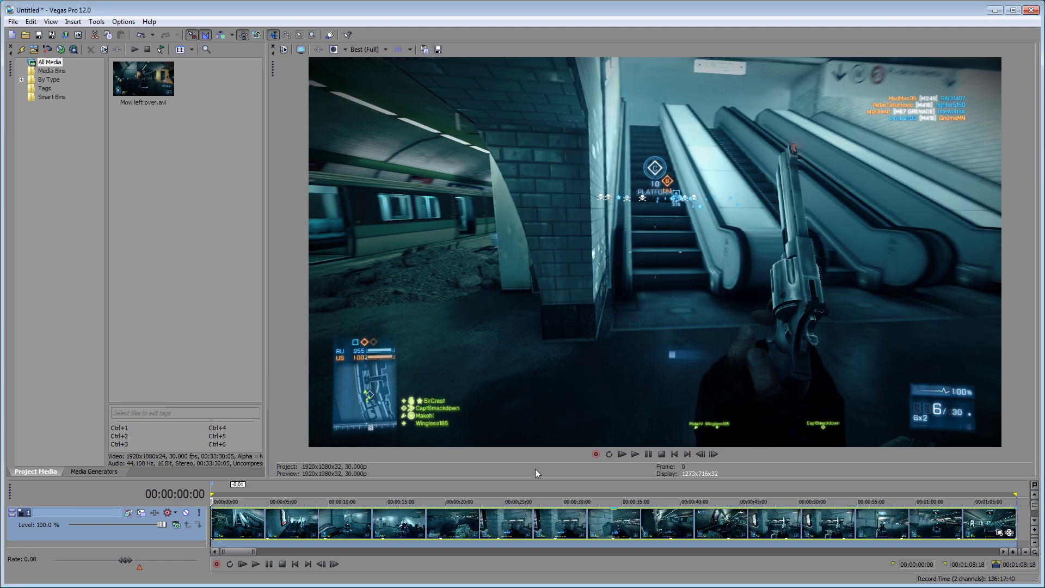
Step: Play the normal-speed clip from 00:00:24:27 to check its motion, and stop playback
left_click(503, 521)
left_click(634, 453)
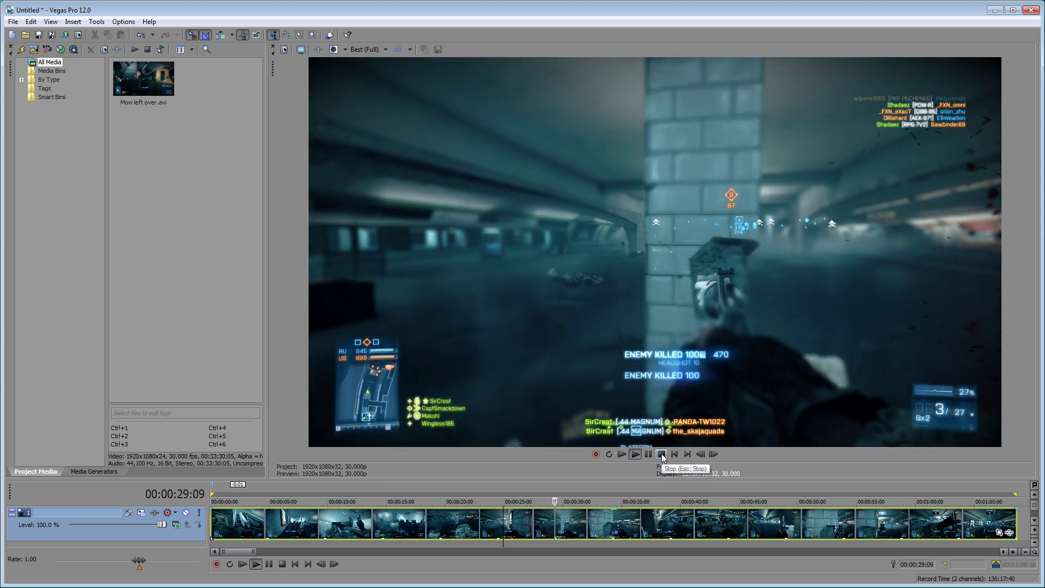
left_click(662, 454)
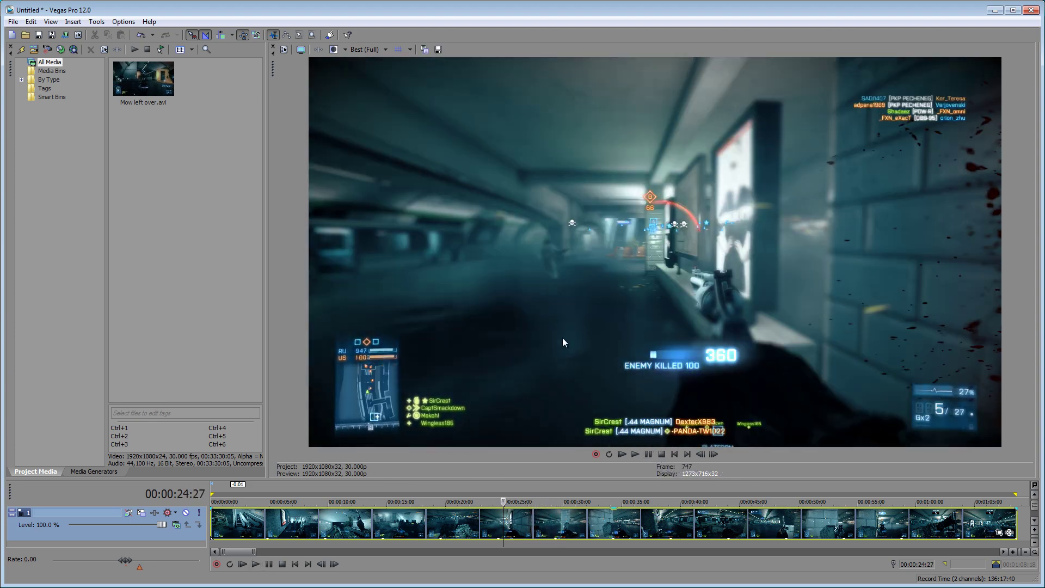
Step: Start rendering the project, list all render templates instead of only favorites, and collapse the Video for Windows group
left_click(64, 34)
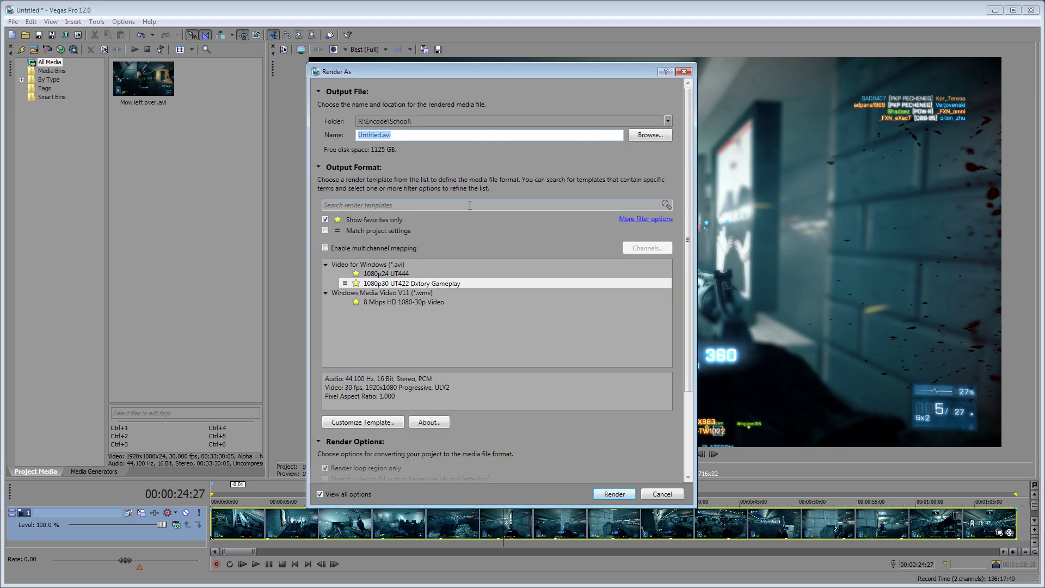
left_click(325, 219)
left_click_drag(670, 295, 669, 347)
left_click(381, 344)
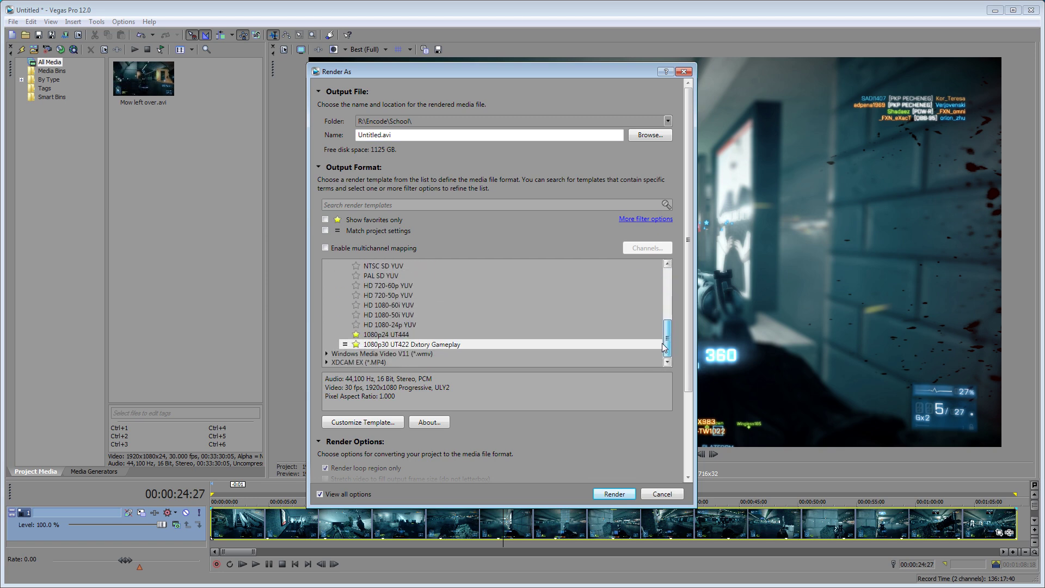
scroll(671, 334, "up", 4)
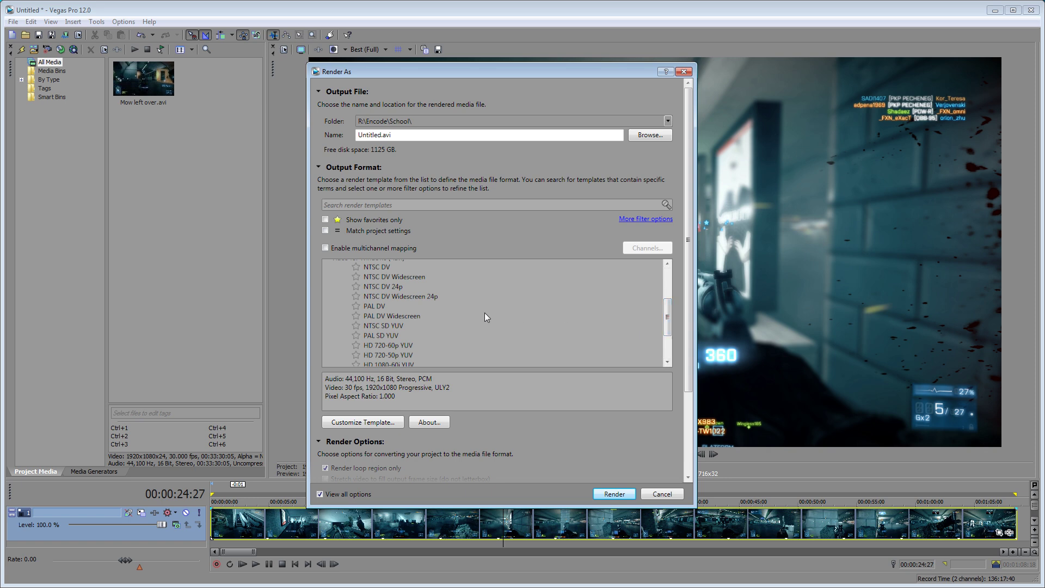
left_click(326, 296)
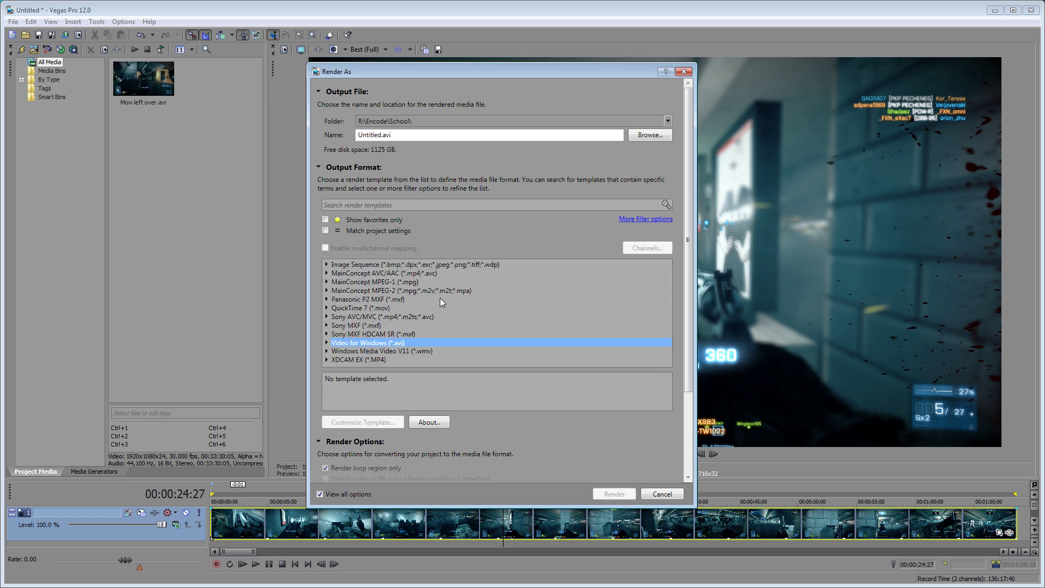
Step: Select the 8 Mbps HD 1080-30p Video template under Windows Media Video V11 and open its custom video settings
left_click(329, 351)
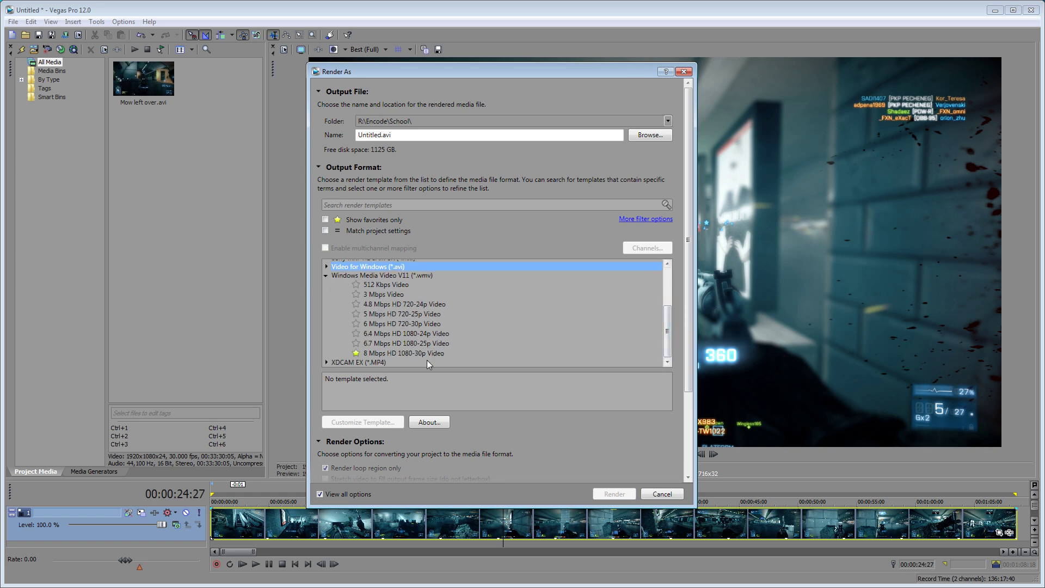
left_click(425, 354)
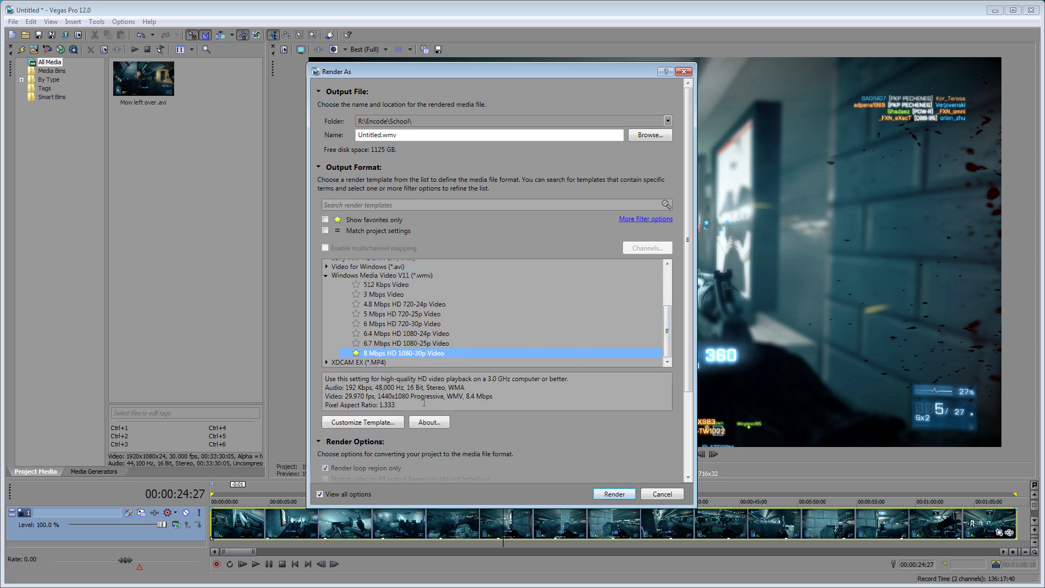
left_click(361, 422)
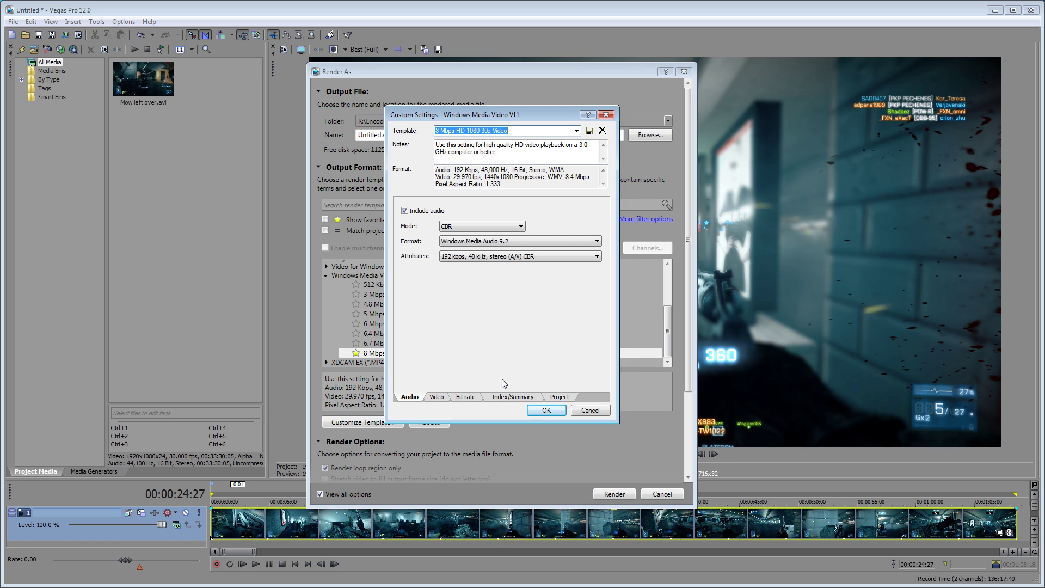
left_click(437, 397)
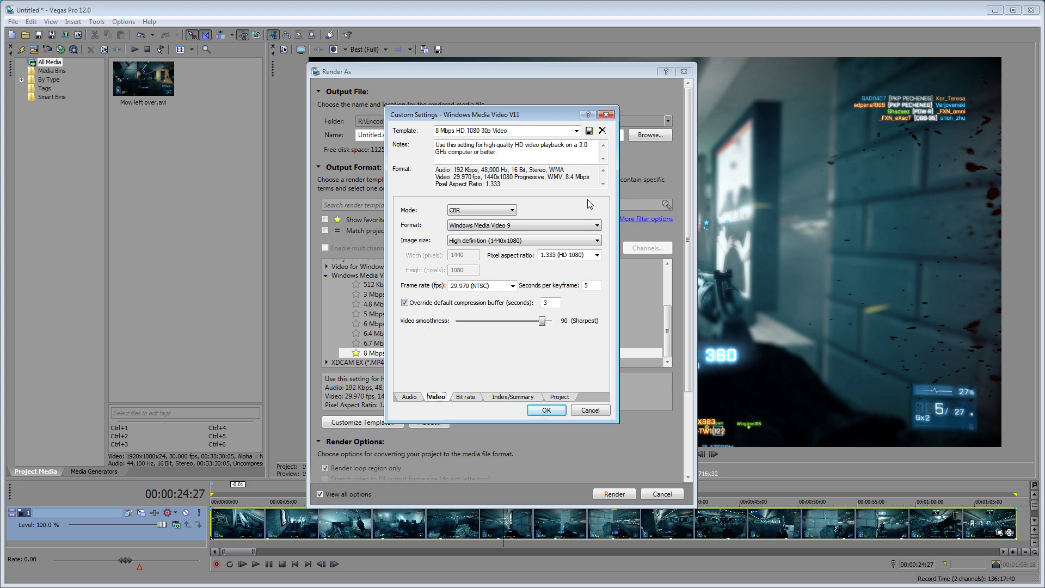
Step: Check the template's frame rate choices and try DVD quality (640x480) as the image size
left_click(494, 285)
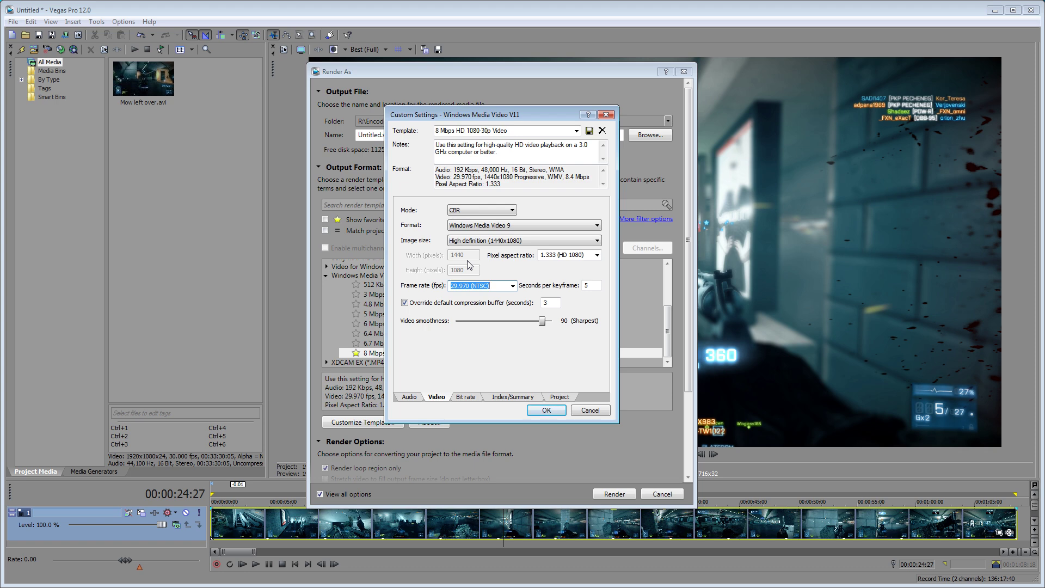
left_click(512, 287)
left_click(512, 287)
left_click(552, 240)
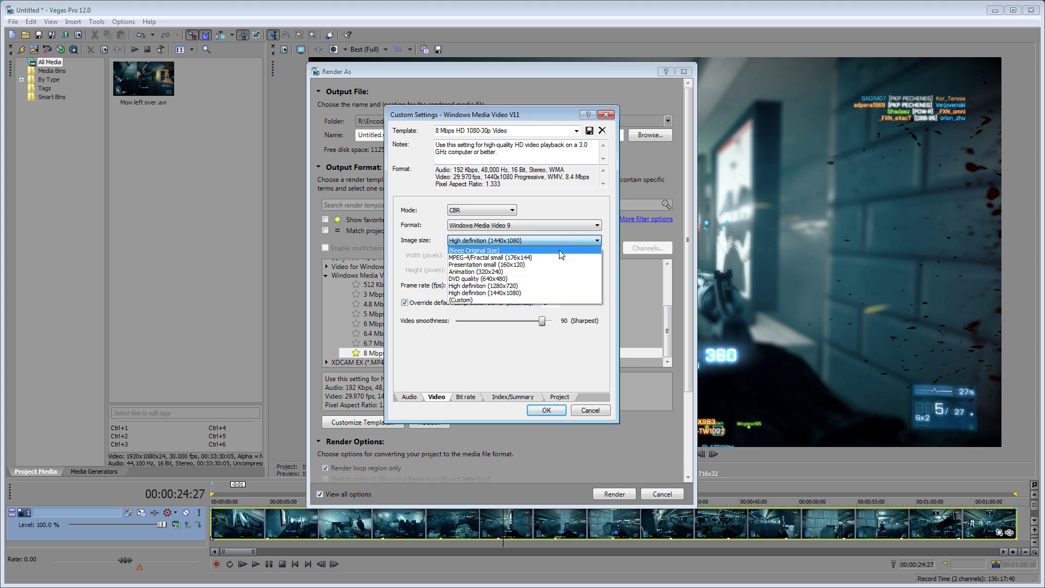
left_click(549, 279)
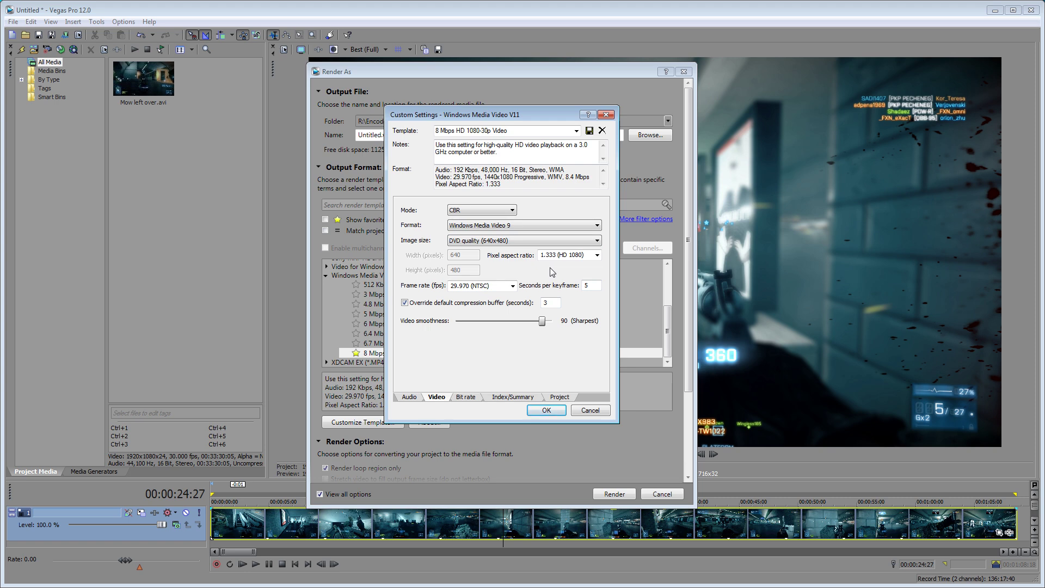
left_click(510, 240)
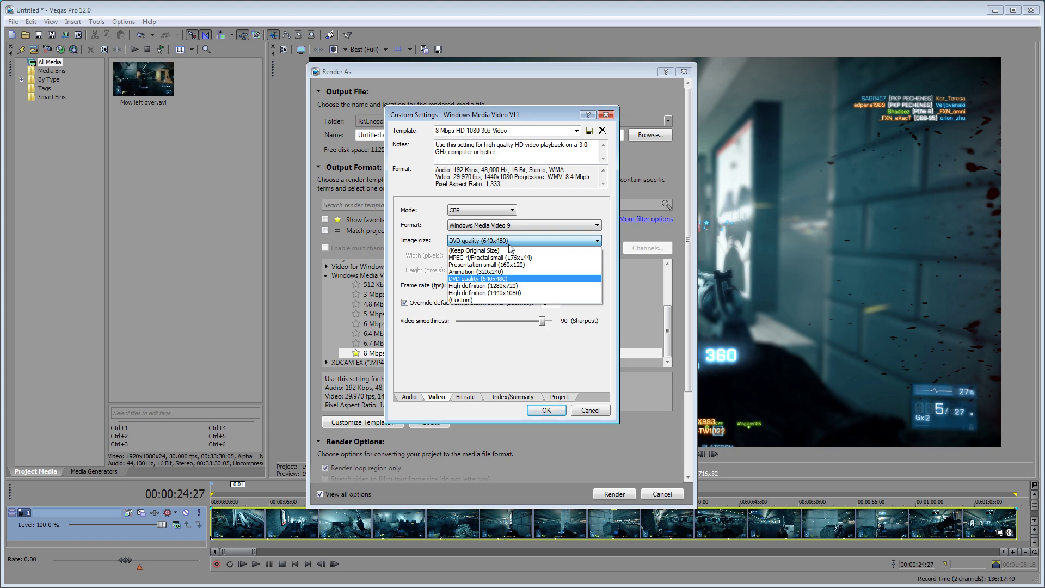
left_click(509, 245)
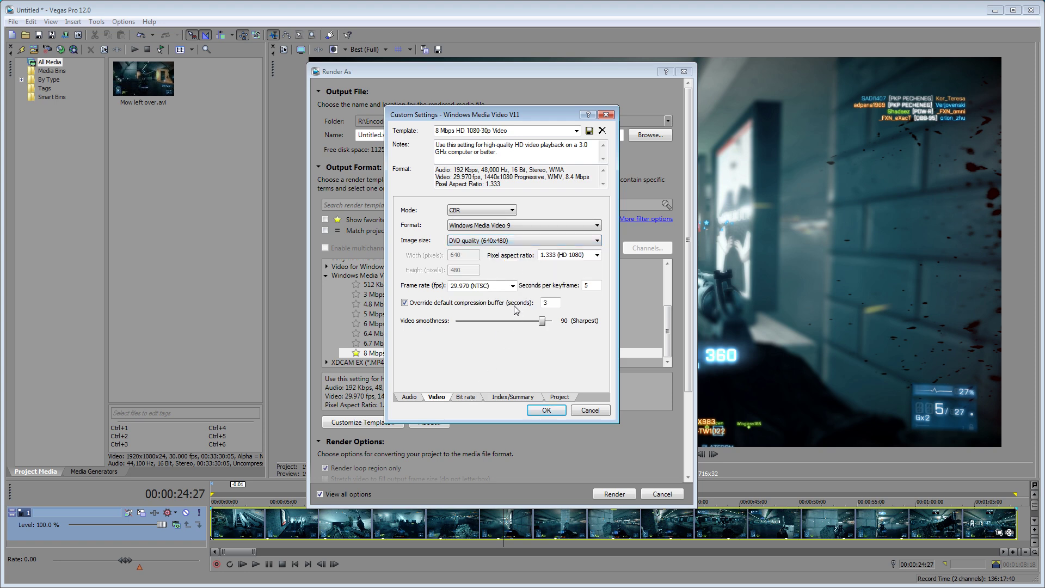
Step: Set the template to 30 fps, (Keep Original Size) and 1.000 (Square) pixel aspect ratio, and leave the render settings without rendering
left_click(512, 286)
left_click(513, 286)
type("30")
left_click(511, 241)
left_click(490, 249)
left_click(596, 256)
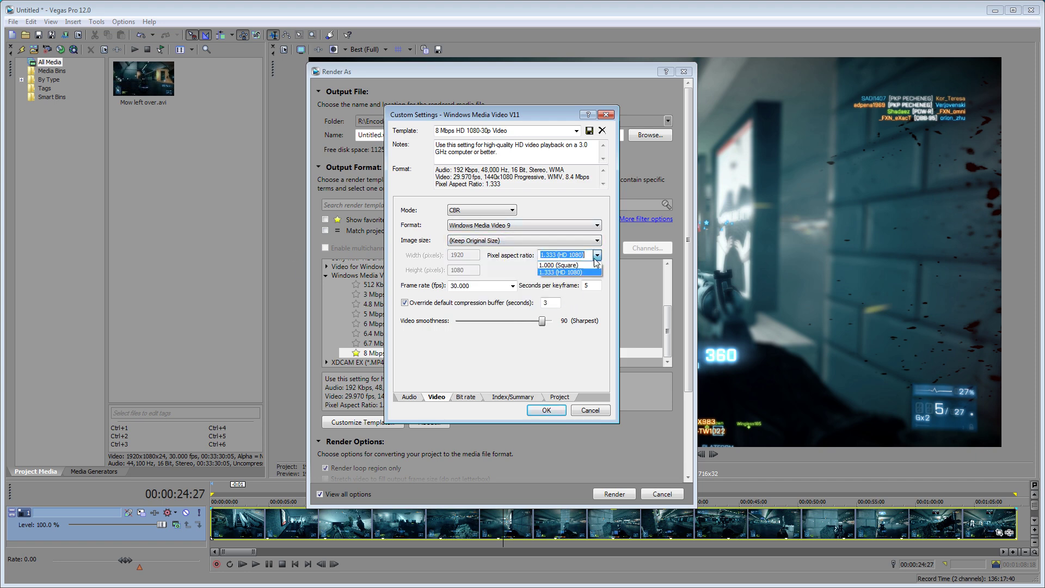
left_click(558, 265)
left_click(546, 410)
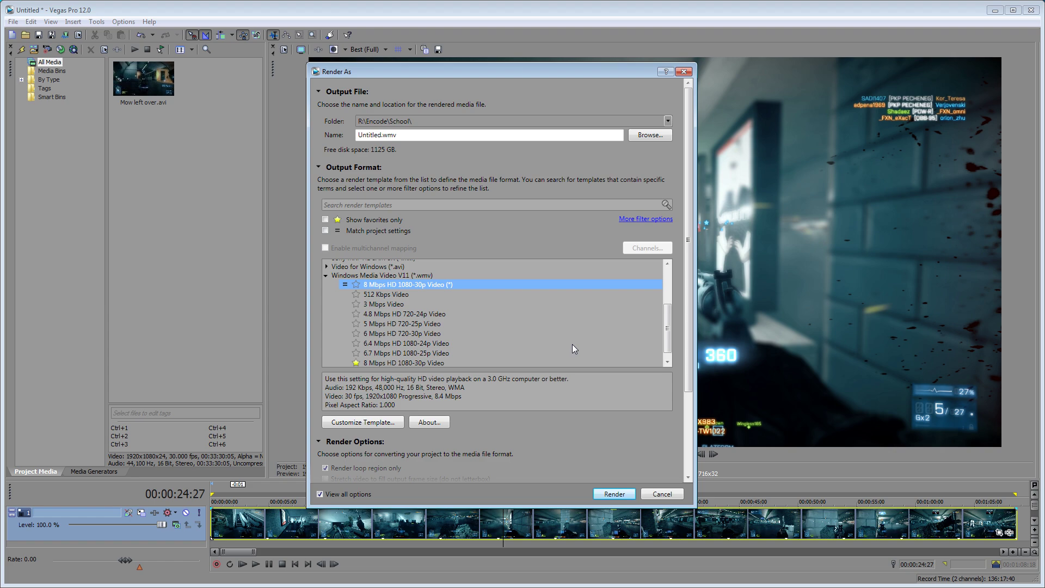
left_click(643, 495)
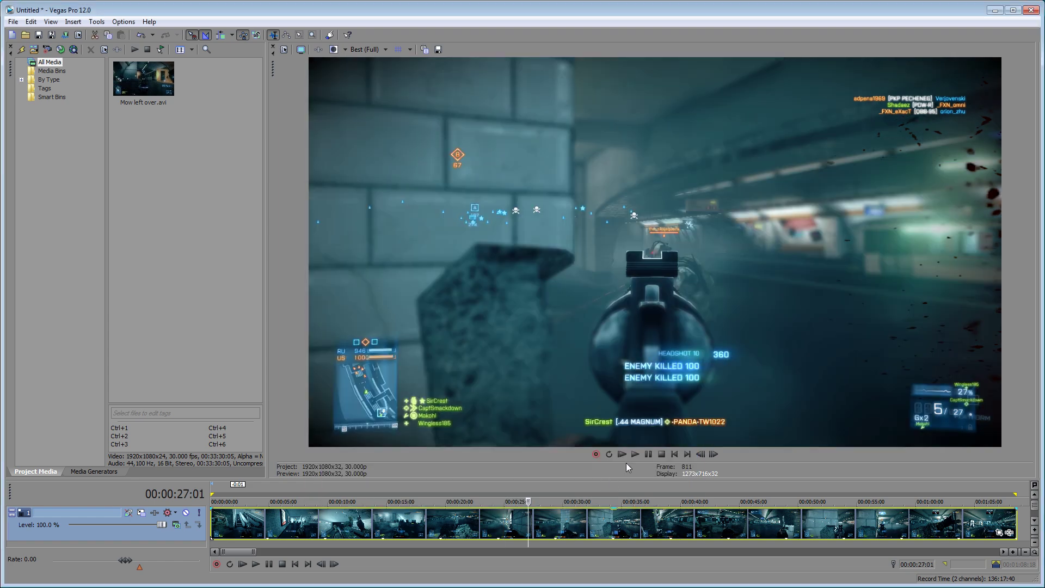
Step: Play the clip from 00:00:27:01 to check its motion, and stop playback
left_click(631, 454)
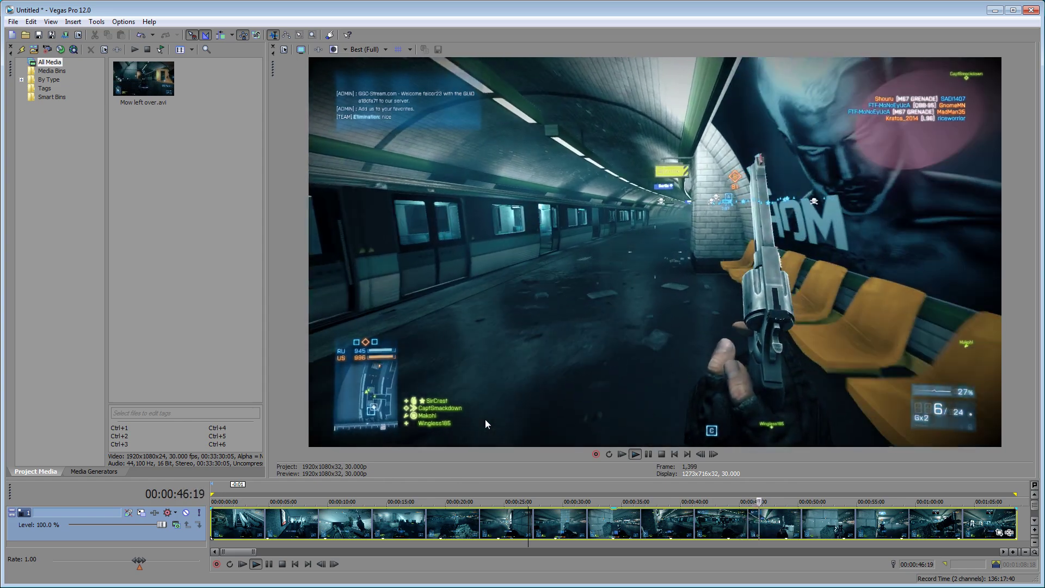
left_click(664, 453)
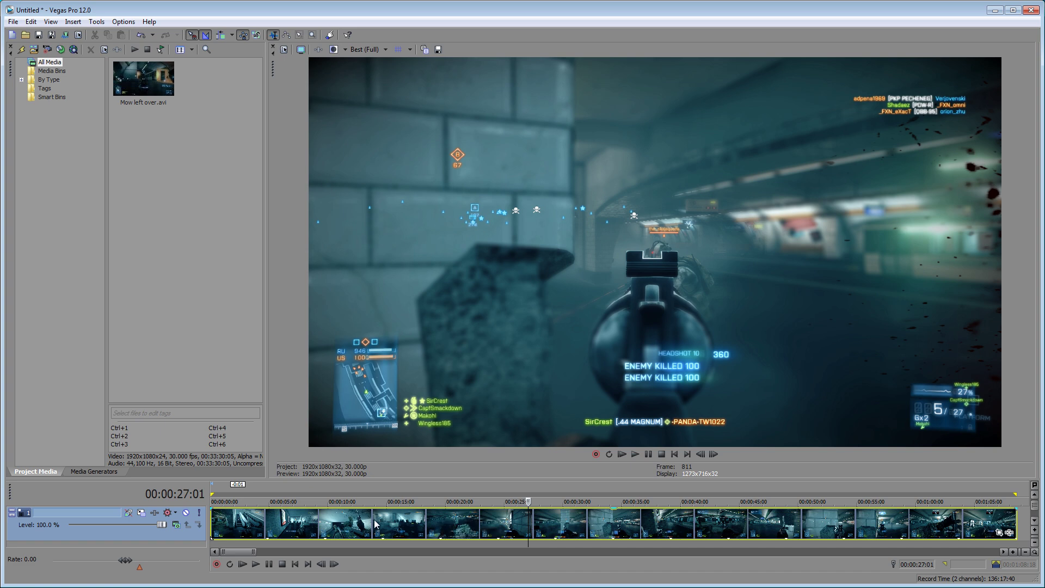
Step: Try shifting the clip's start edge at the very beginning of the timeline
left_click(221, 530)
scroll(331, 545, "up", 10)
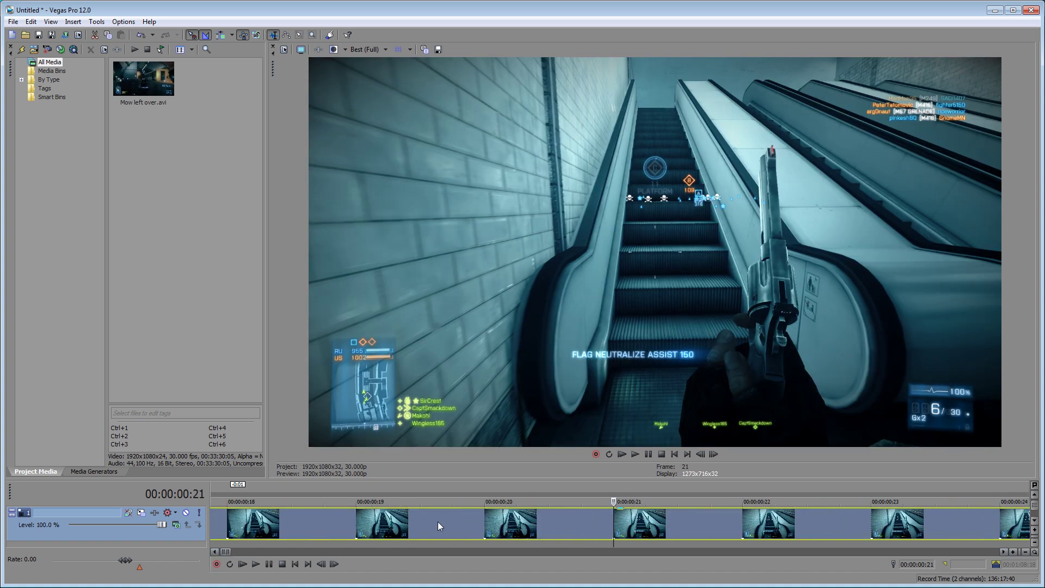
scroll(438, 521, "left", 10)
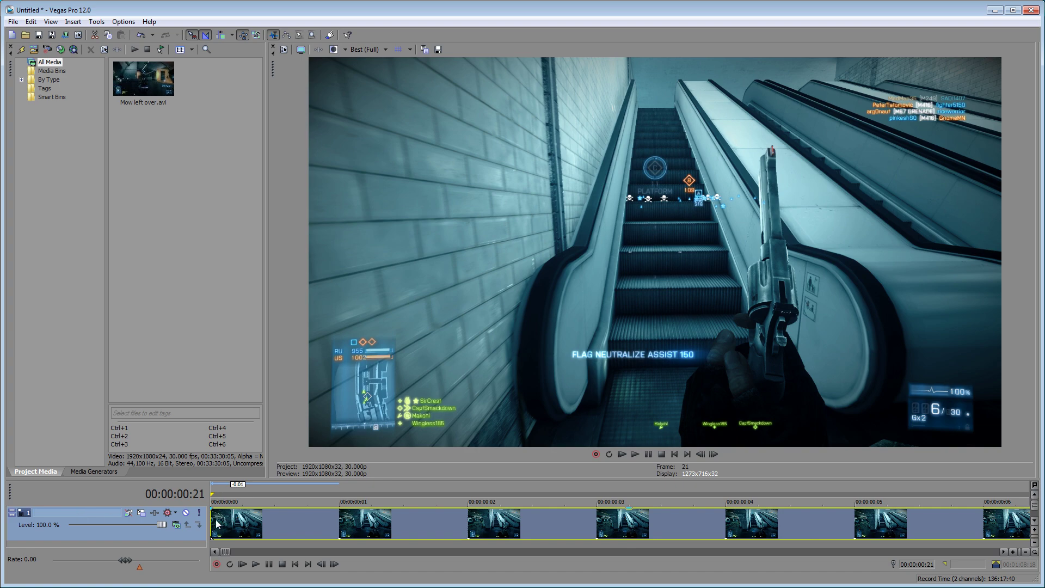
left_click_drag(214, 520, 240, 525)
left_click_drag(211, 518, 178, 522)
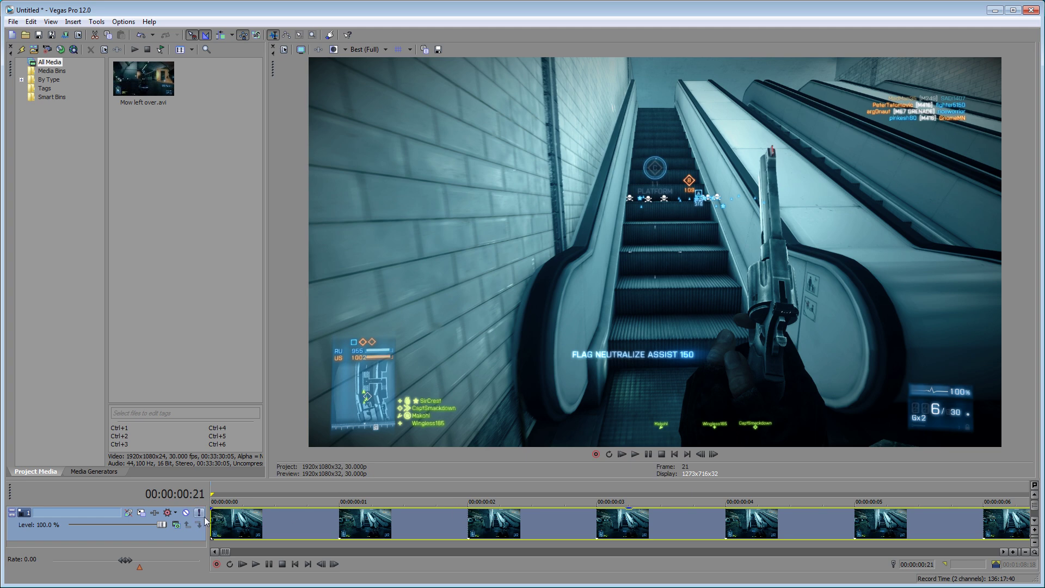
Step: Return to the start of the timeline and adjust the clip's start edge by one frame
scroll(369, 518, "down", 5)
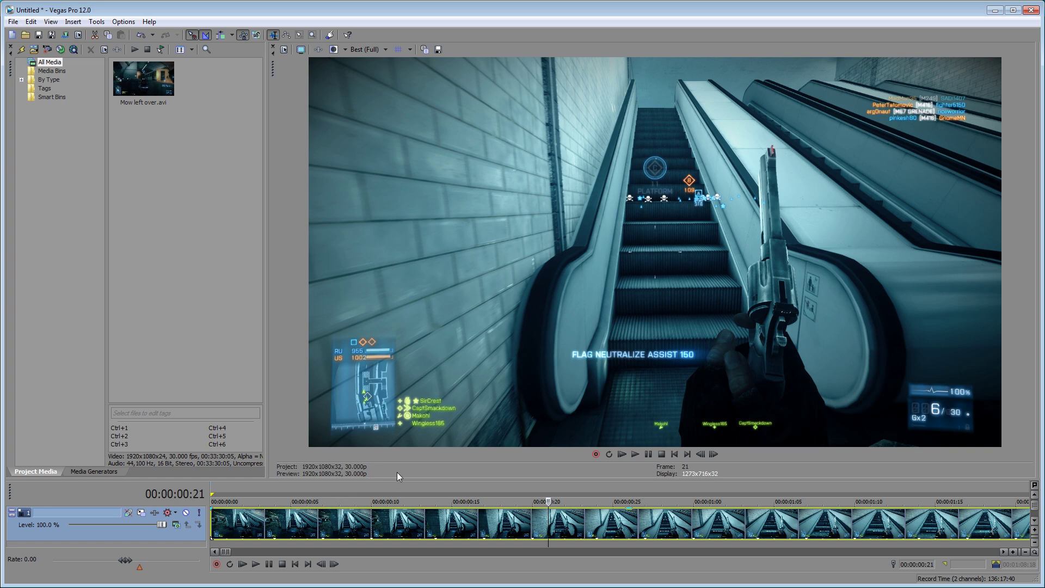
scroll(297, 529, "up", 5)
scroll(492, 524, "up", 3)
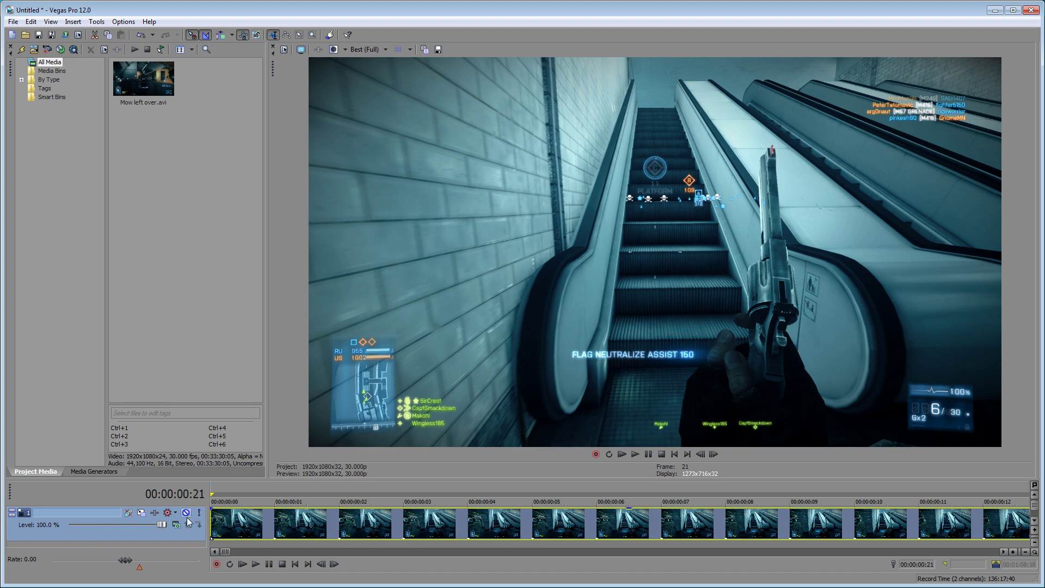
scroll(416, 527, "up", 4)
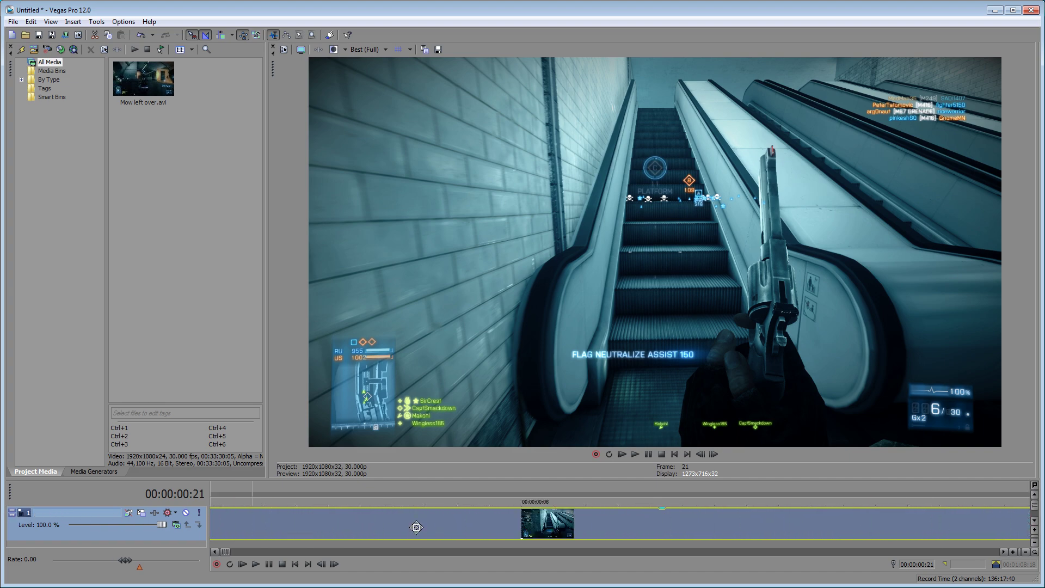
left_click(295, 564)
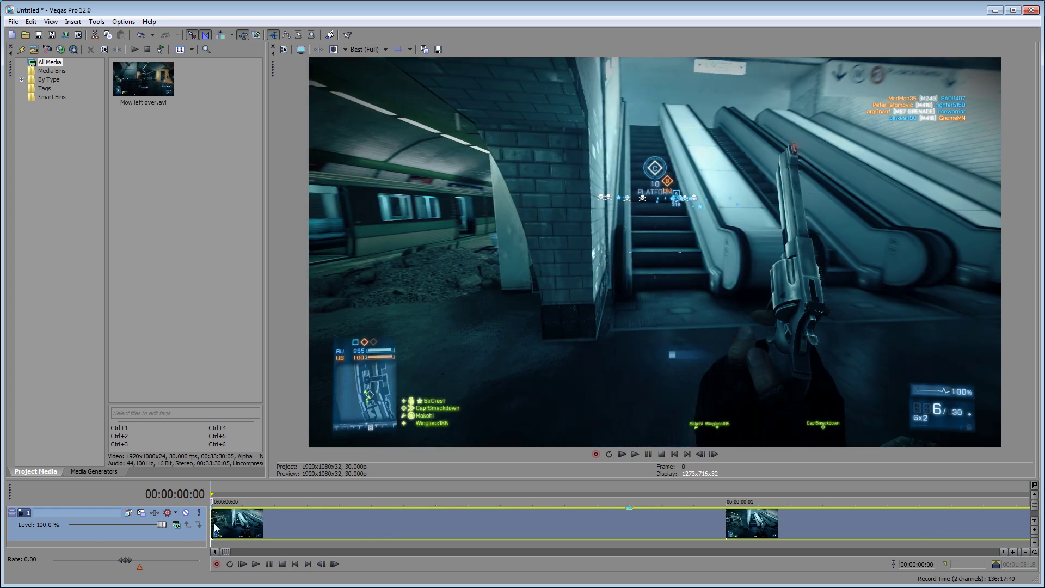
left_click_drag(233, 522, 303, 536)
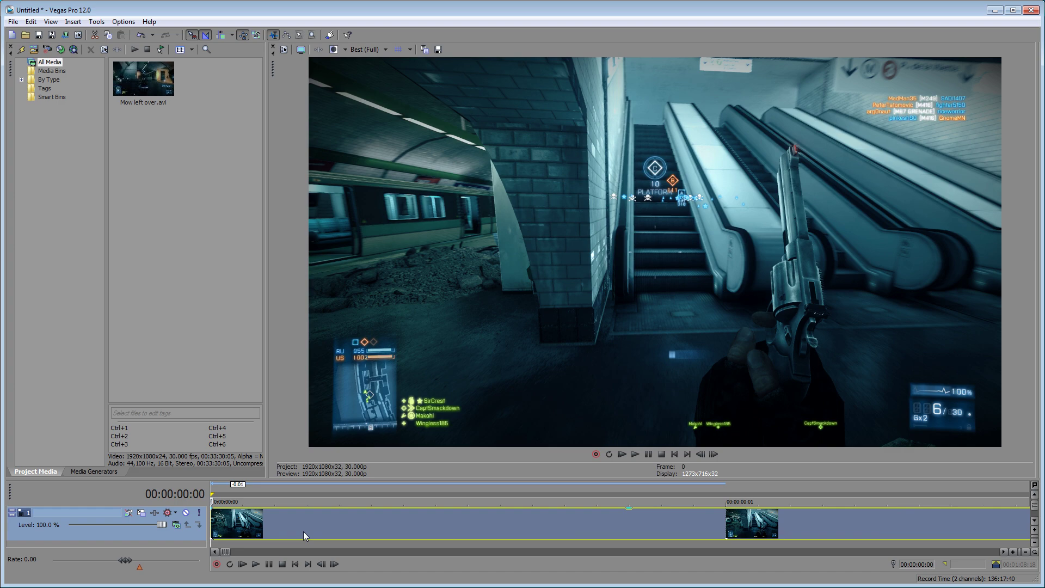
Step: Check the clip's resample mode and playback rate in its event properties, and close them without changes
scroll(303, 532, "down", 5)
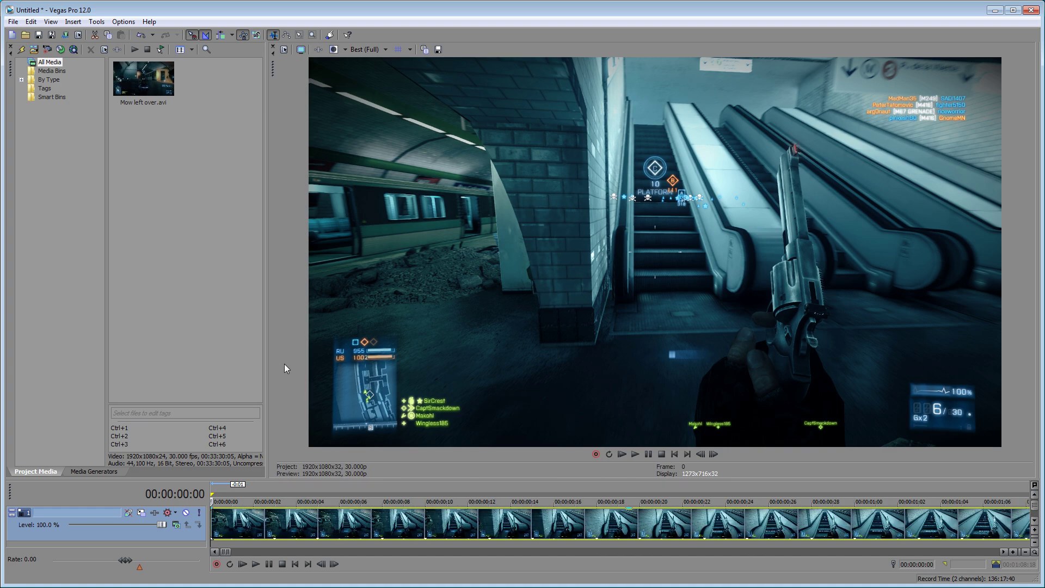
right_click(503, 529)
left_click(525, 520)
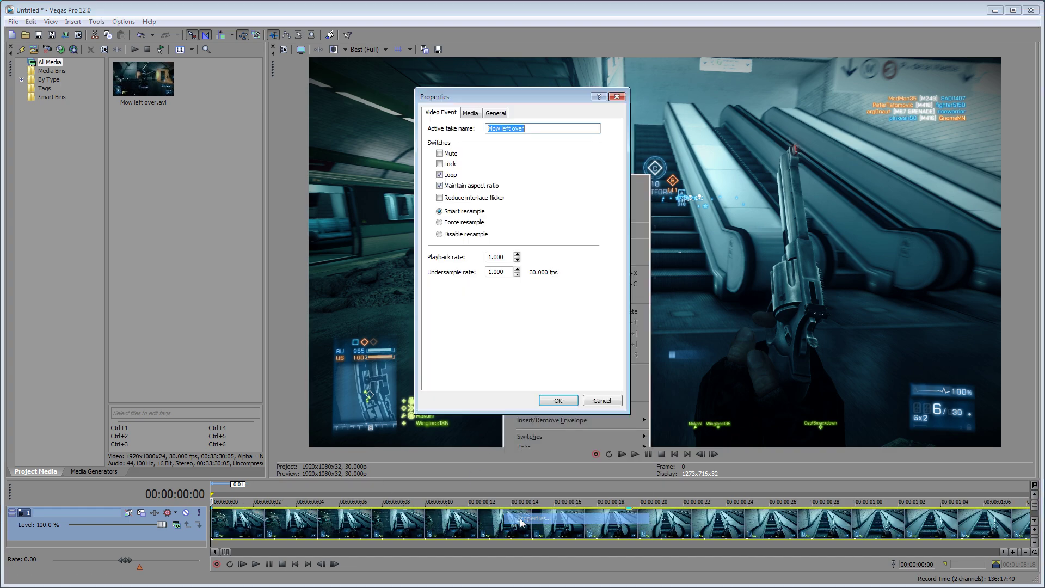
key("Escape")
right_click(546, 531)
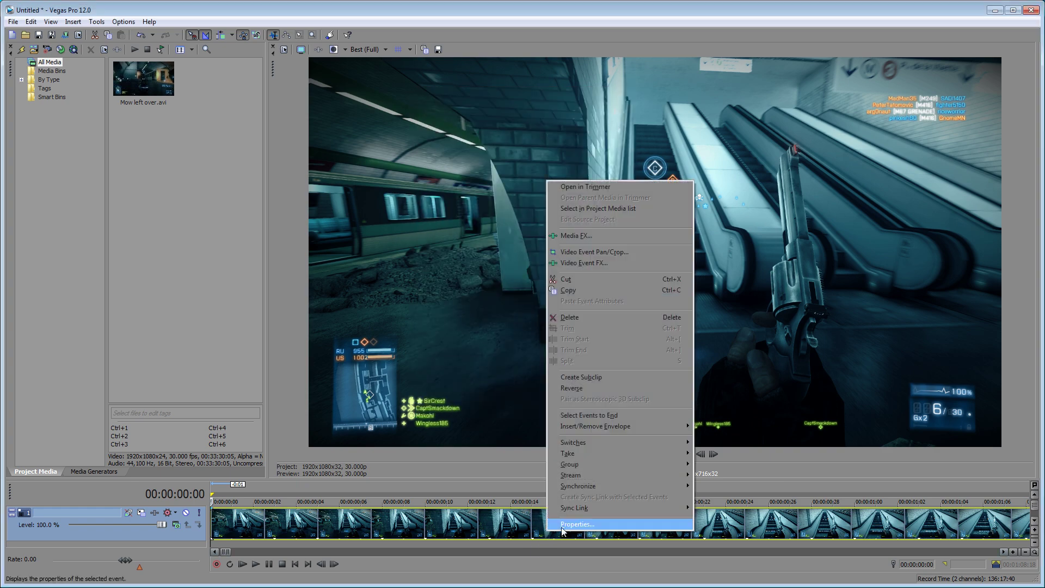
left_click(561, 524)
left_click(616, 97)
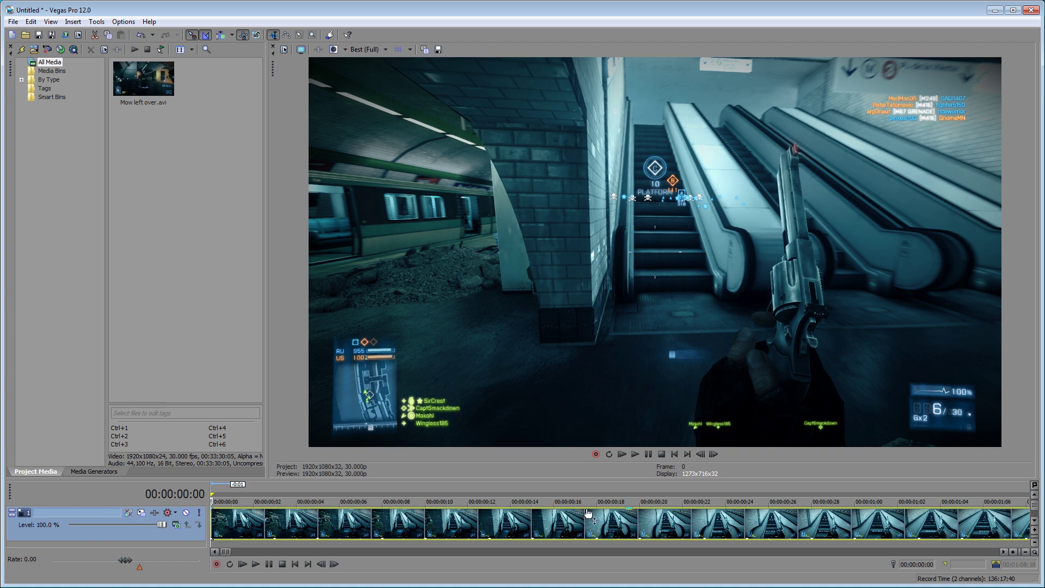
Step: Play the clip from around the six-second mark to check its motion, and stop playback at 00:00:38:18
scroll(588, 513, "down", 5)
left_click(591, 517)
left_click(635, 454)
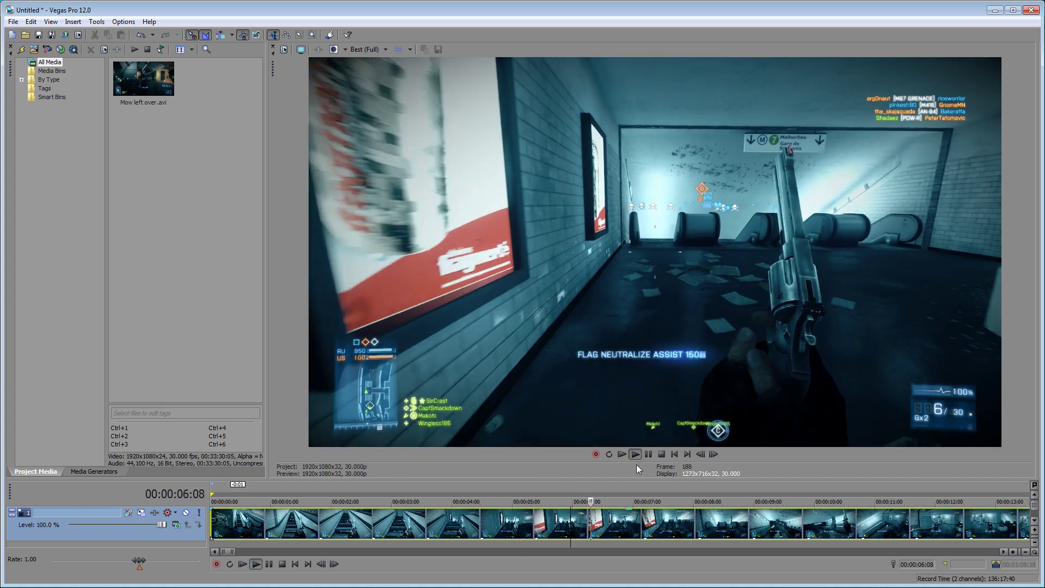
scroll(717, 521, "down", 5)
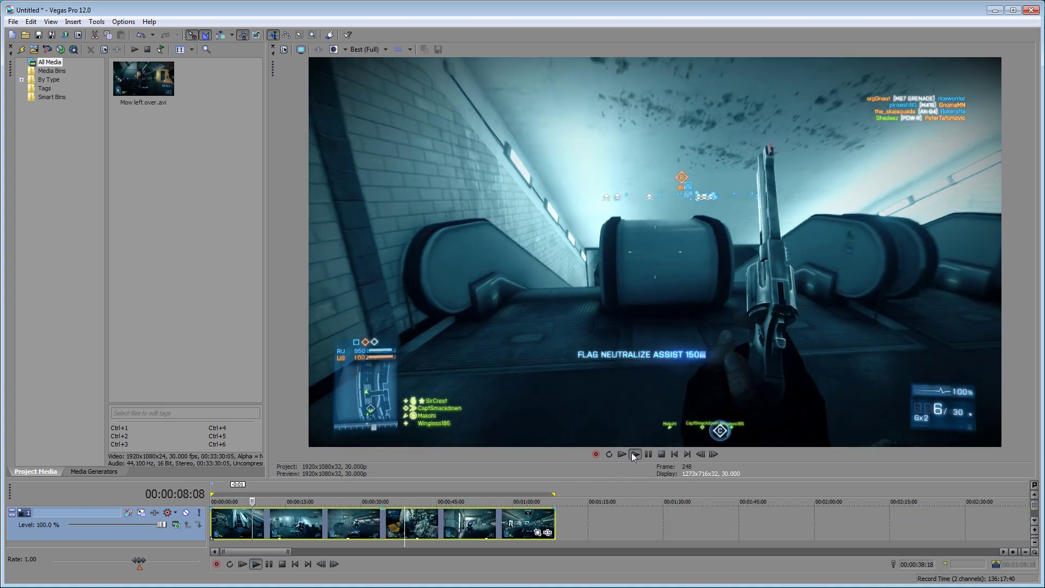
left_click(634, 454)
left_click(661, 454)
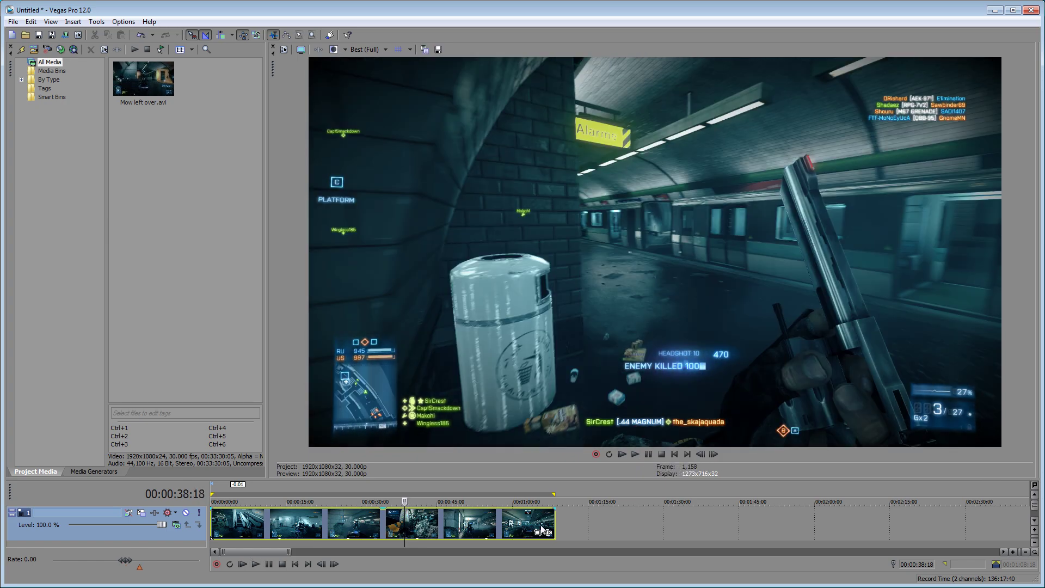
Step: Speed up the clip by compressing its end to about 00:01:01:19, and set its playback rate to 1.2
left_click_drag(555, 521, 520, 522)
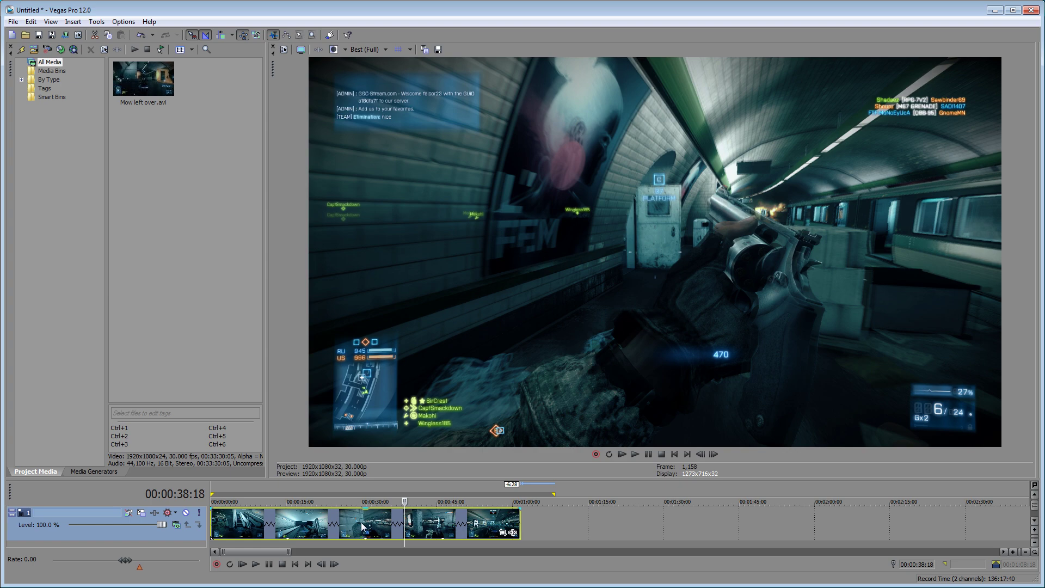
right_click(477, 521)
left_click(505, 496)
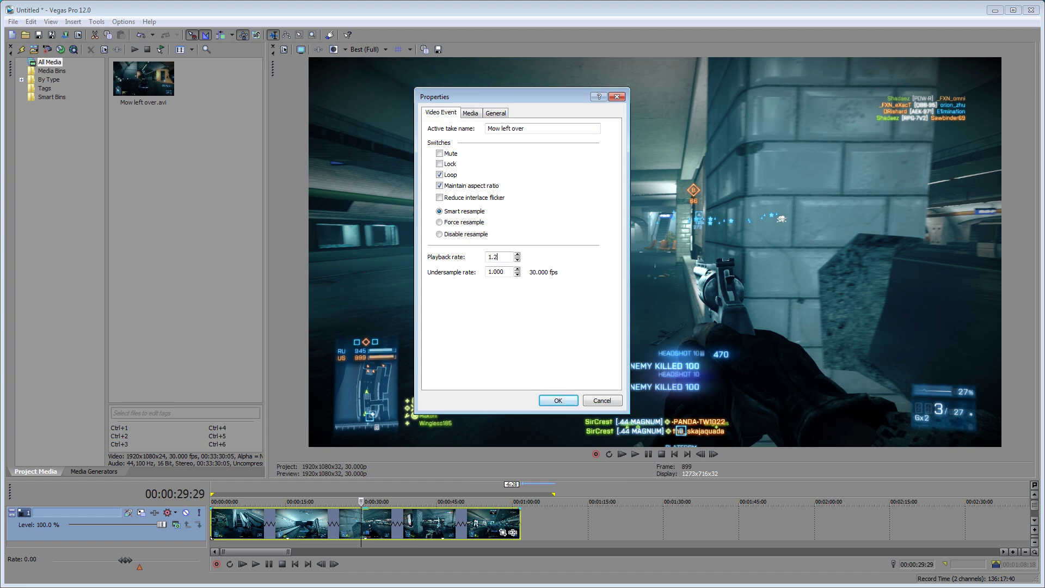
key("Return")
Step: Play the sped-up clip from 00:00:29:29 and turn on looped playback
key("space")
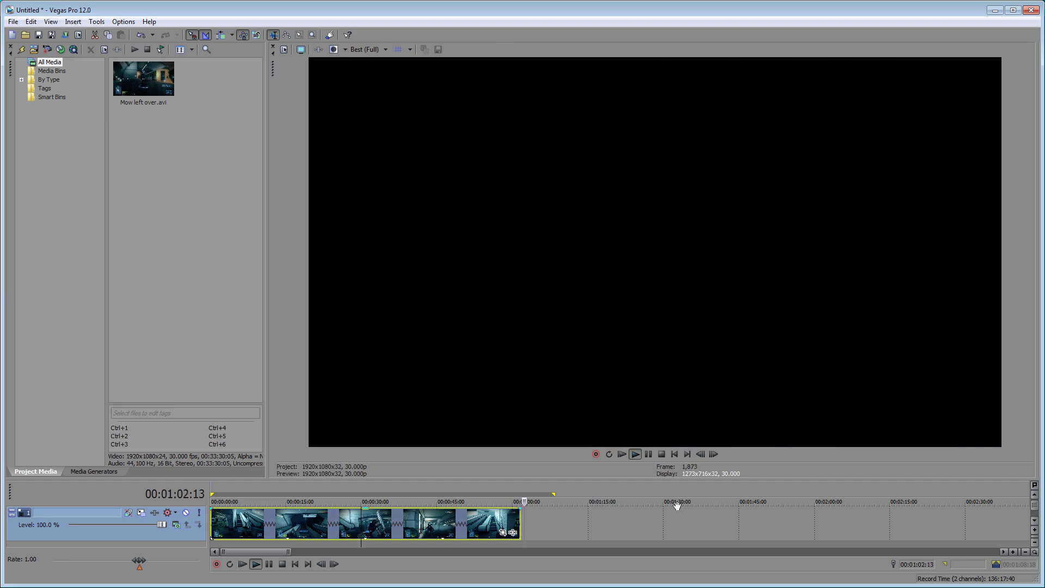
left_click(609, 454)
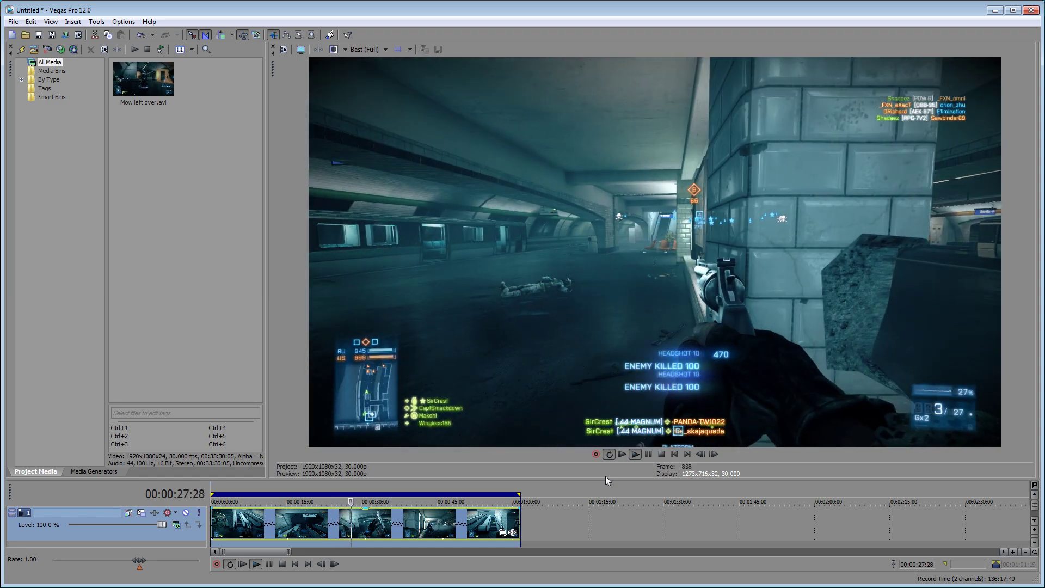
Step: Try Disable resample on the sped-up clip, and set it back to Smart resample with a playback rate of 1.000
key("alt+Return")
left_click(478, 235)
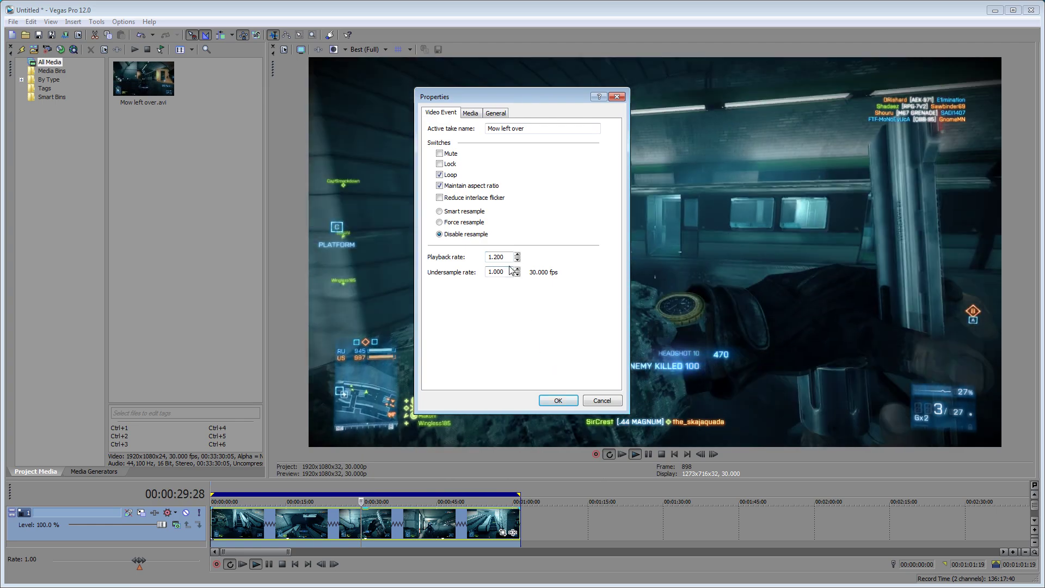
key("Tab")
type("1")
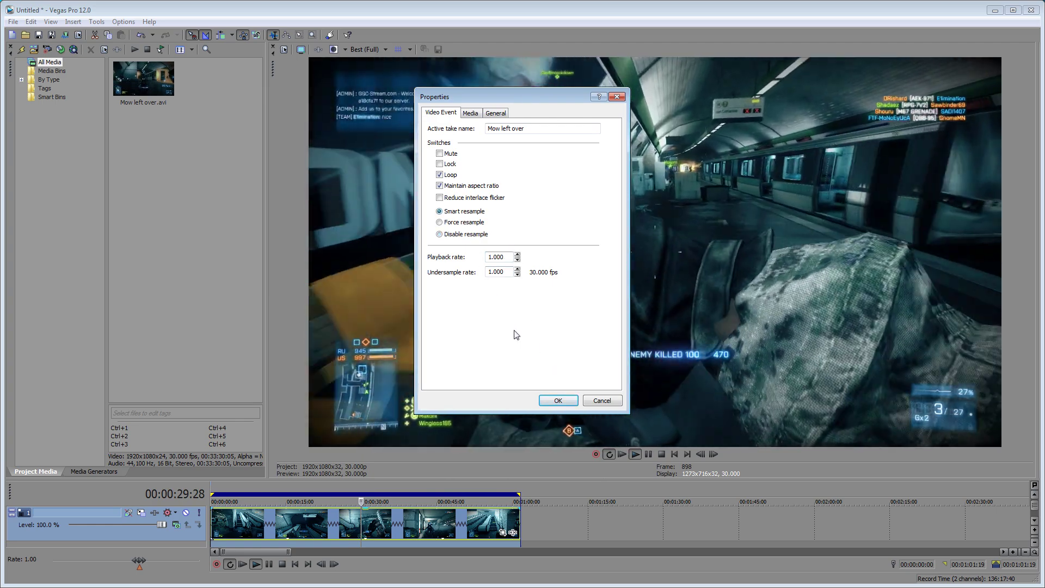
left_click(558, 401)
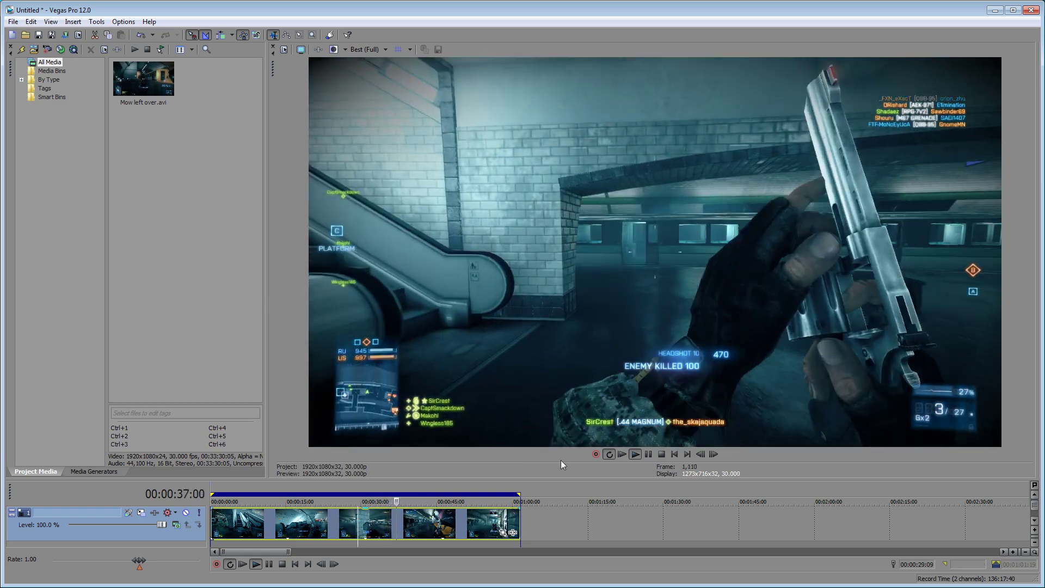